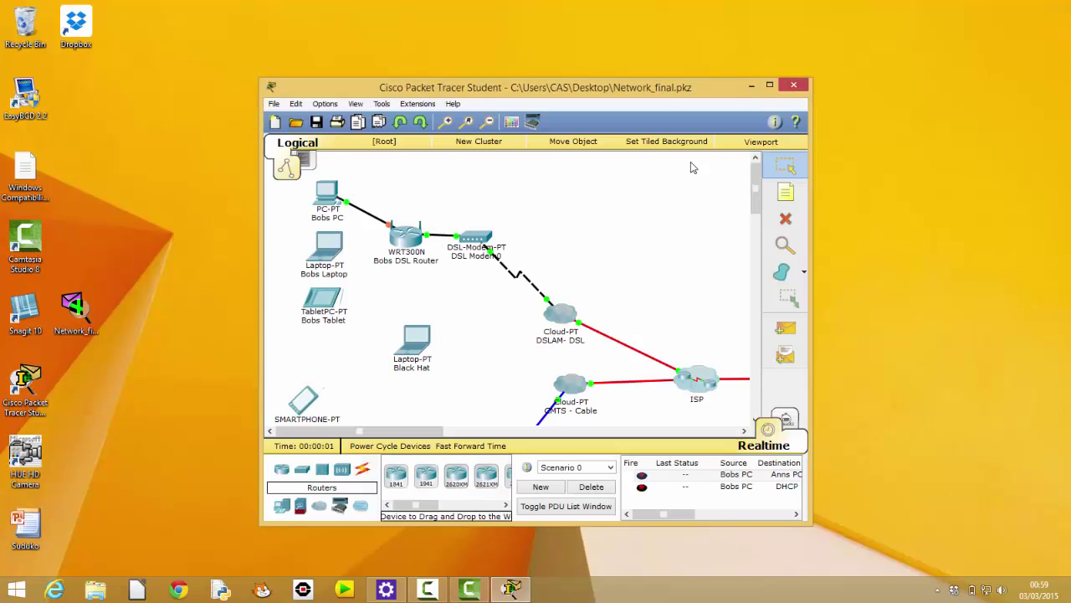
- Maximize the window and zoom out two levels to fit the home, ISP and Internet parts of the topology
{"action": "left_click", "coordinate": [769, 84]}
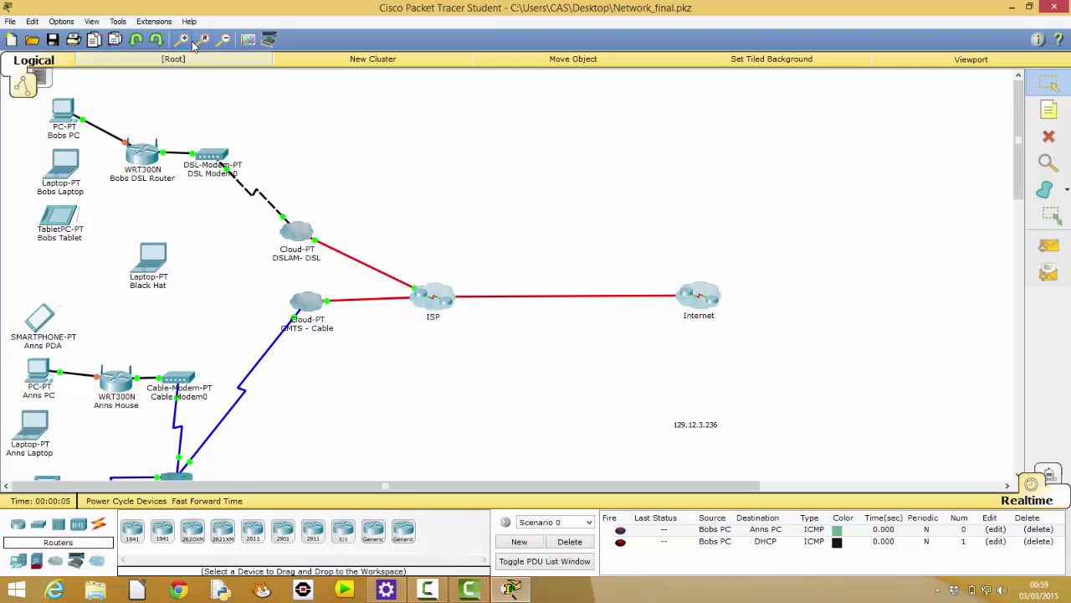
{"action": "left_click", "coordinate": [224, 42]}
{"action": "left_click", "coordinate": [224, 42]}
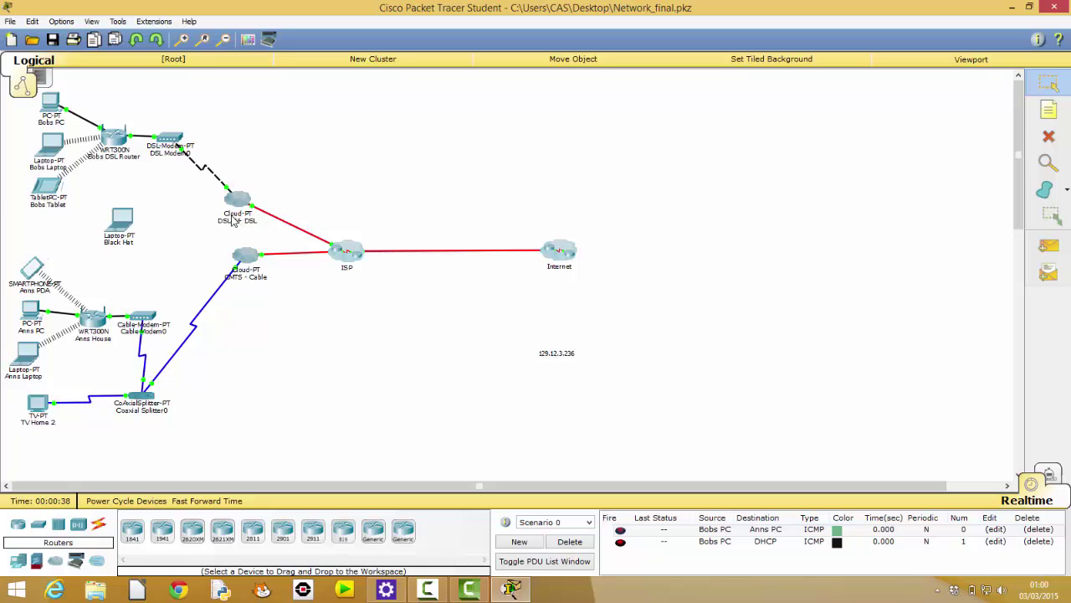
- List the available connection types and move the Black Hat laptop slightly away from the wireless links of Bobs DSL Router
{"action": "left_click", "coordinate": [100, 525]}
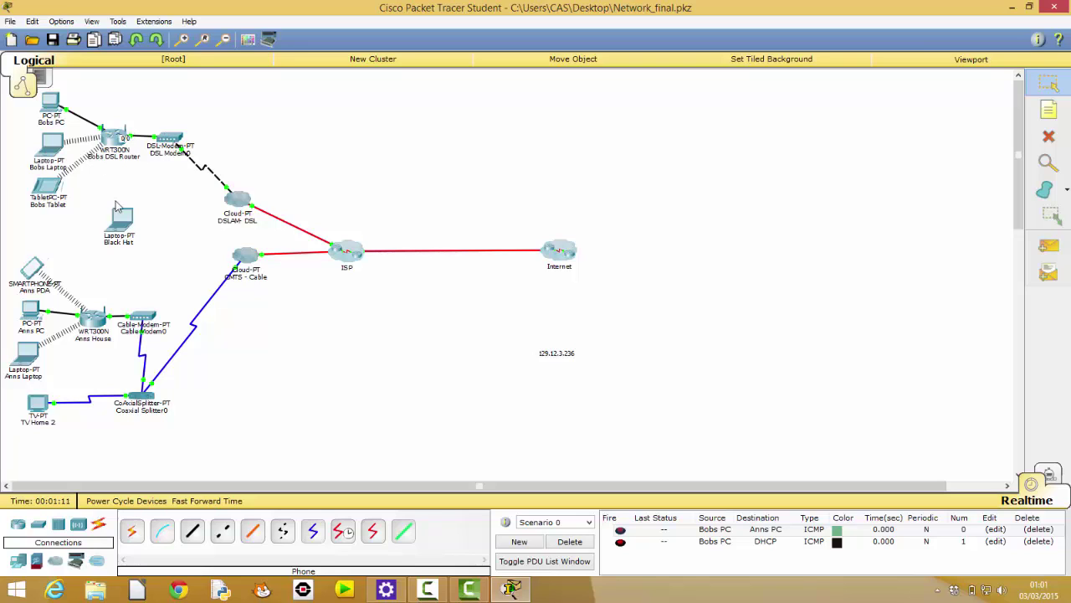
{"action": "left_click_drag", "start_coordinate": [122, 217], "coordinate": [148, 225]}
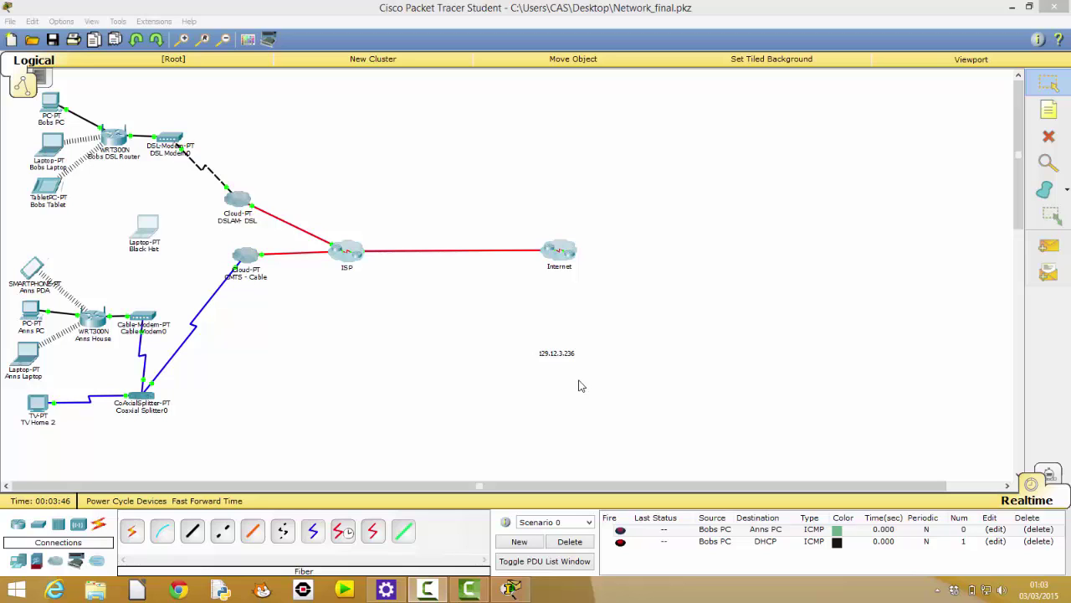
- Examine the devices inside the ISP cluster and the Internet cluster, returning to the root topology after each
{"action": "left_click", "coordinate": [348, 253]}
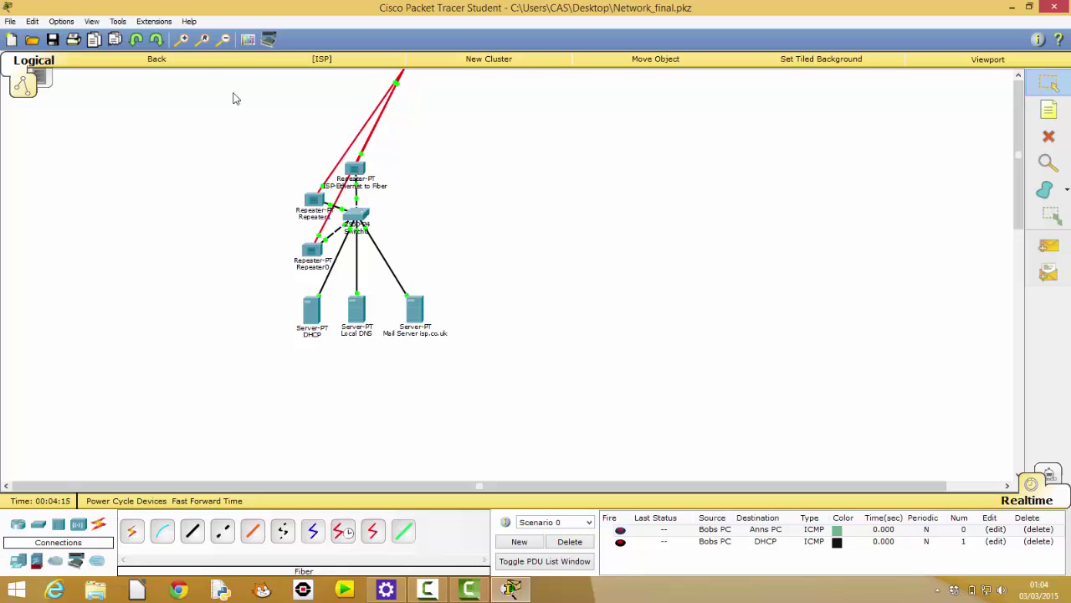
{"action": "left_click", "coordinate": [176, 63]}
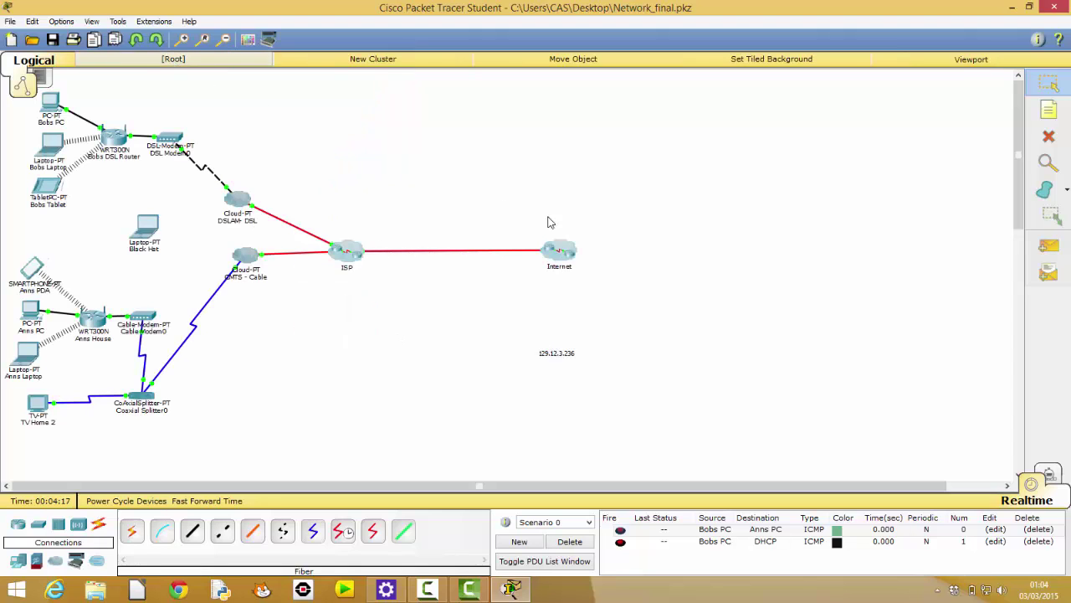
{"action": "left_click", "coordinate": [559, 251]}
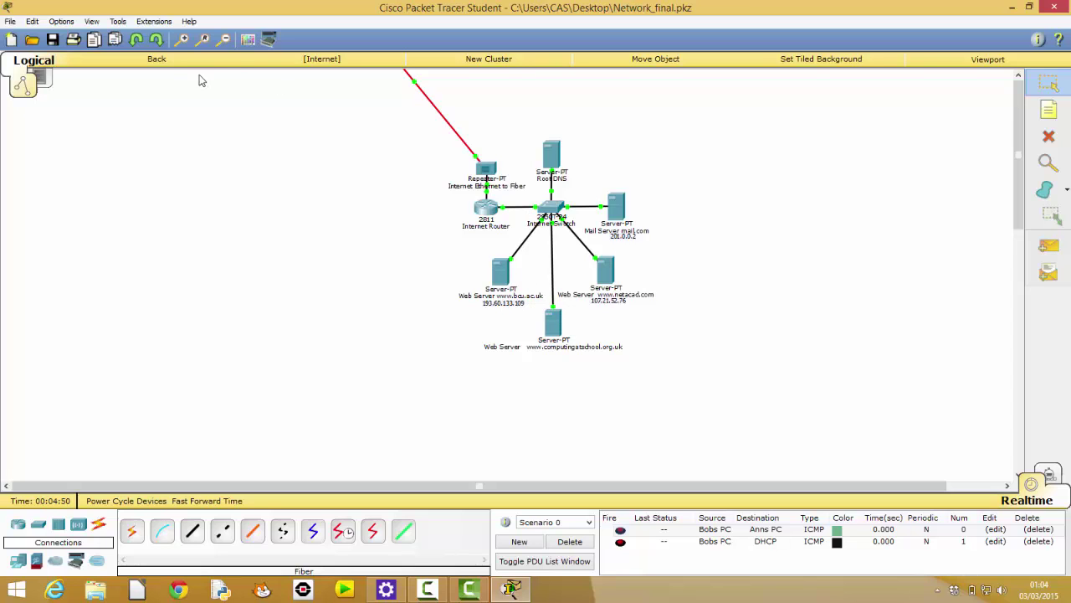
{"action": "left_click", "coordinate": [176, 65]}
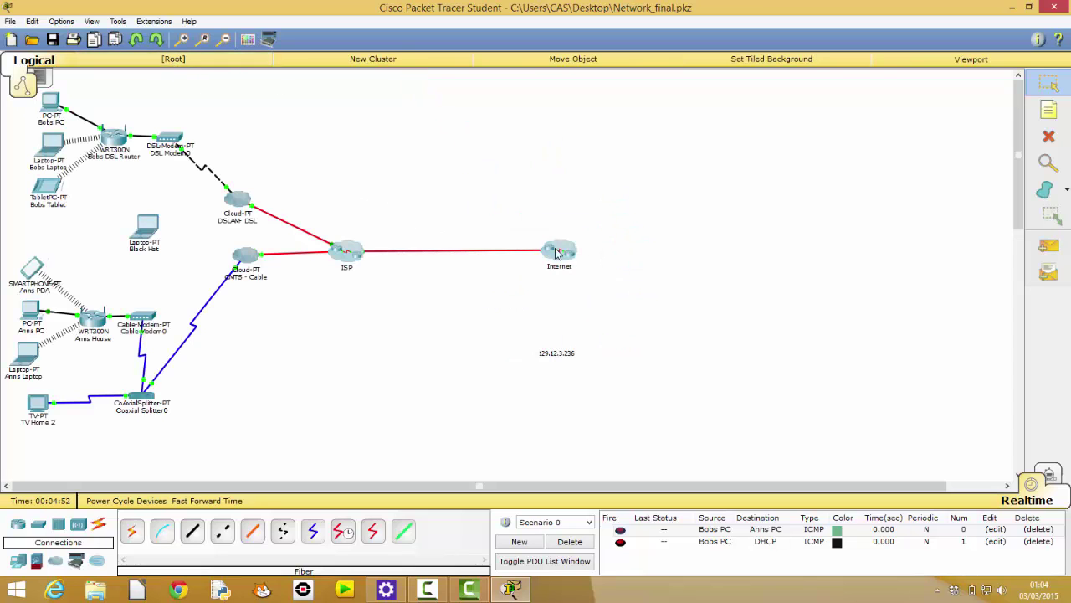
{"action": "left_click", "coordinate": [50, 153]}
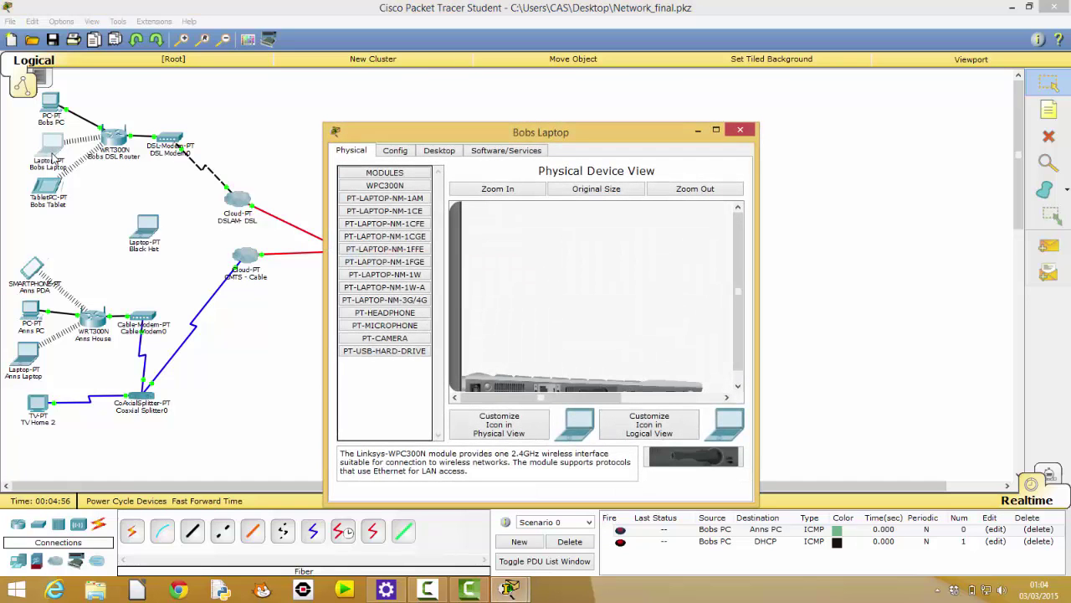
{"action": "left_click", "coordinate": [447, 155]}
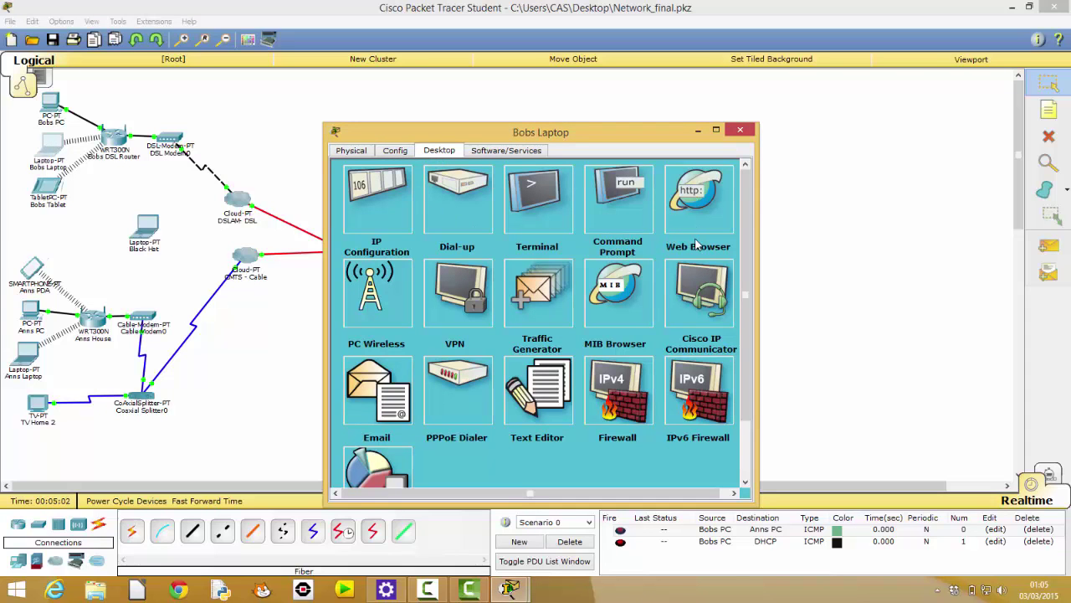
{"action": "left_click", "coordinate": [699, 194]}
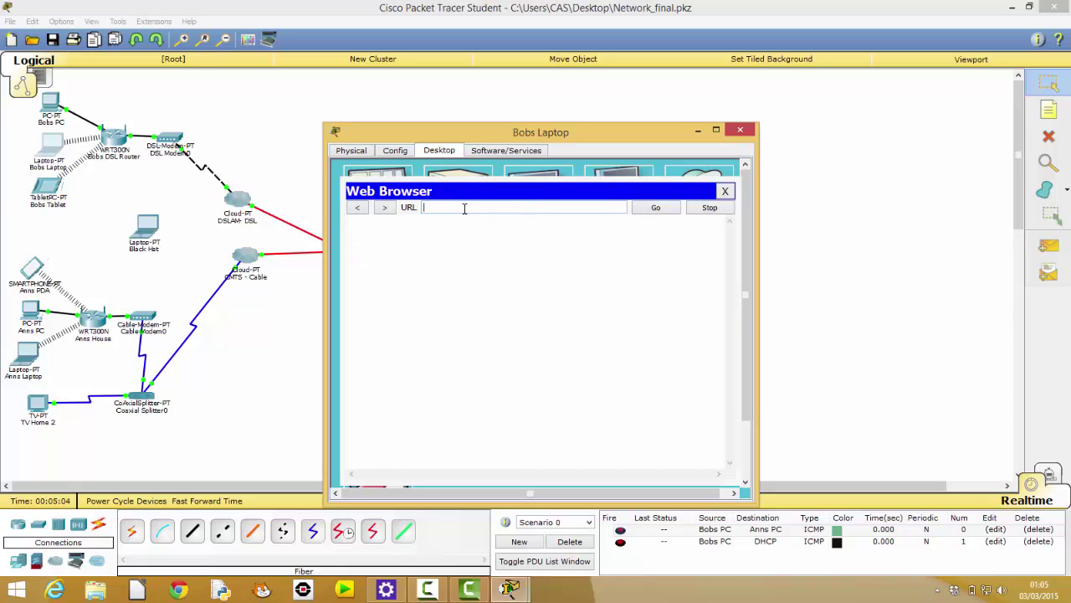
{"action": "type", "text": "www.bcu.ac.uk"}
{"action": "key", "text": "Return"}
{"action": "left_click", "coordinate": [660, 211]}
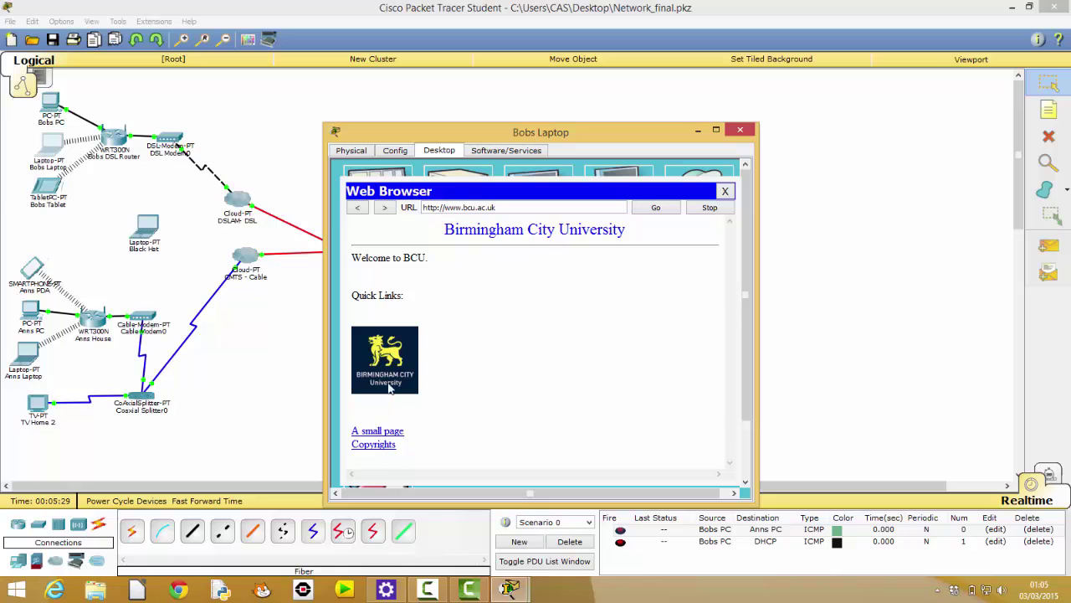
- View the site's "A small page" and Copyrights links, return to its home page, and close Bobs Laptop
{"action": "left_click", "coordinate": [375, 432]}
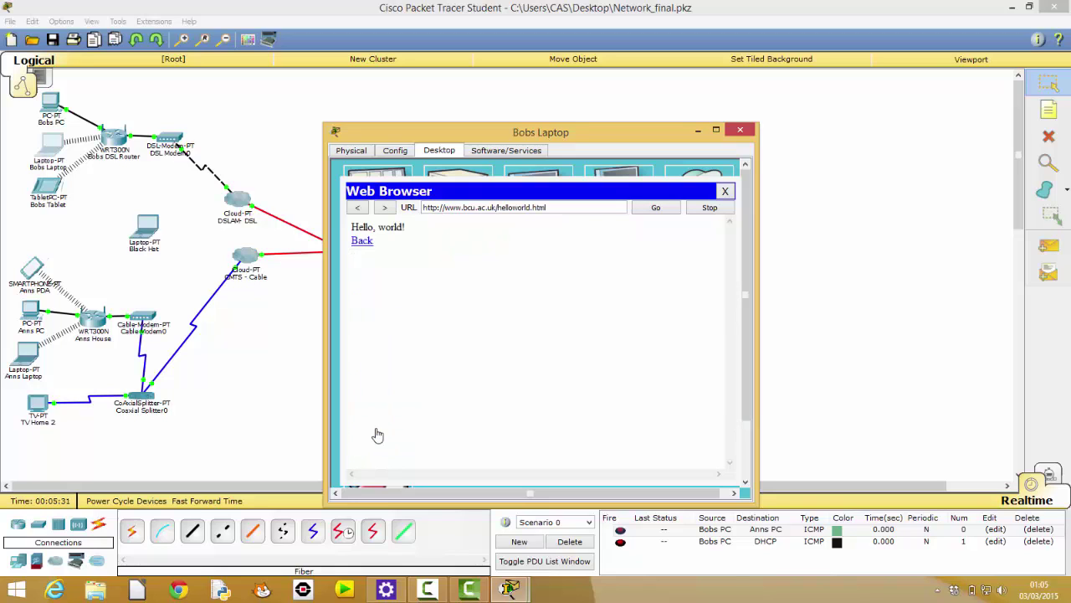
{"action": "left_click", "coordinate": [365, 244]}
{"action": "left_click", "coordinate": [384, 448]}
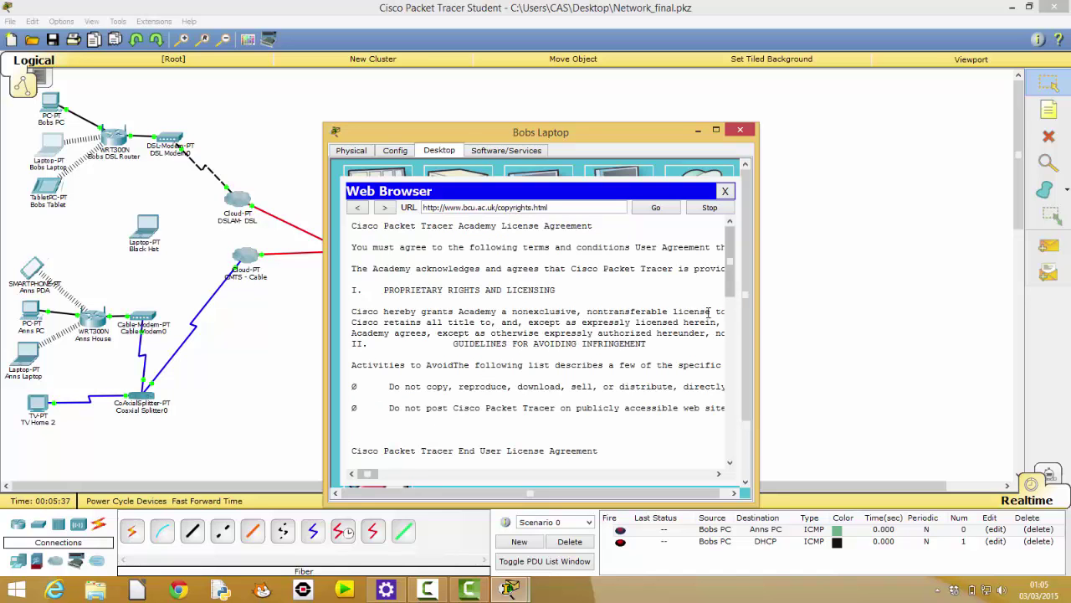
{"action": "left_click_drag", "start_coordinate": [728, 288], "coordinate": [730, 230]}
{"action": "left_click", "coordinate": [358, 209]}
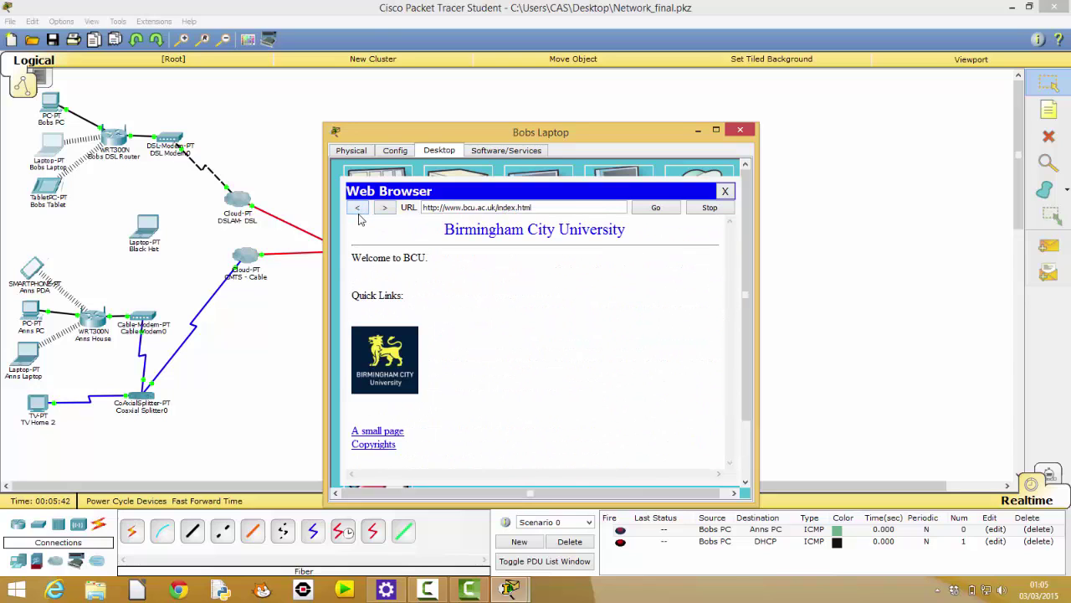
{"action": "left_click_drag", "start_coordinate": [395, 130], "coordinate": [660, 93]}
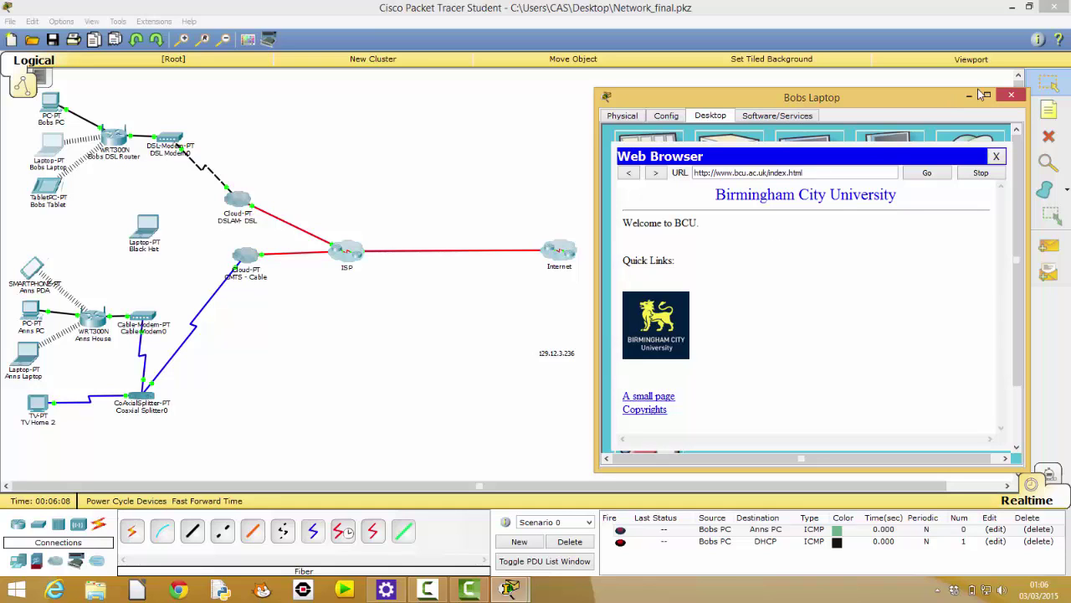
{"action": "left_click", "coordinate": [1010, 97]}
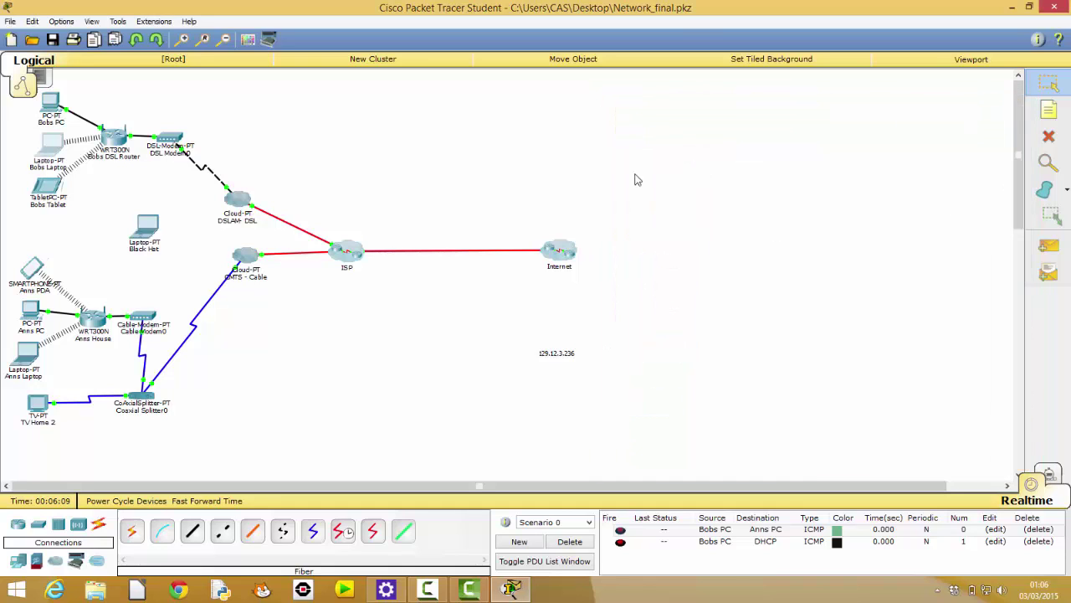
{"action": "left_click", "coordinate": [31, 309]}
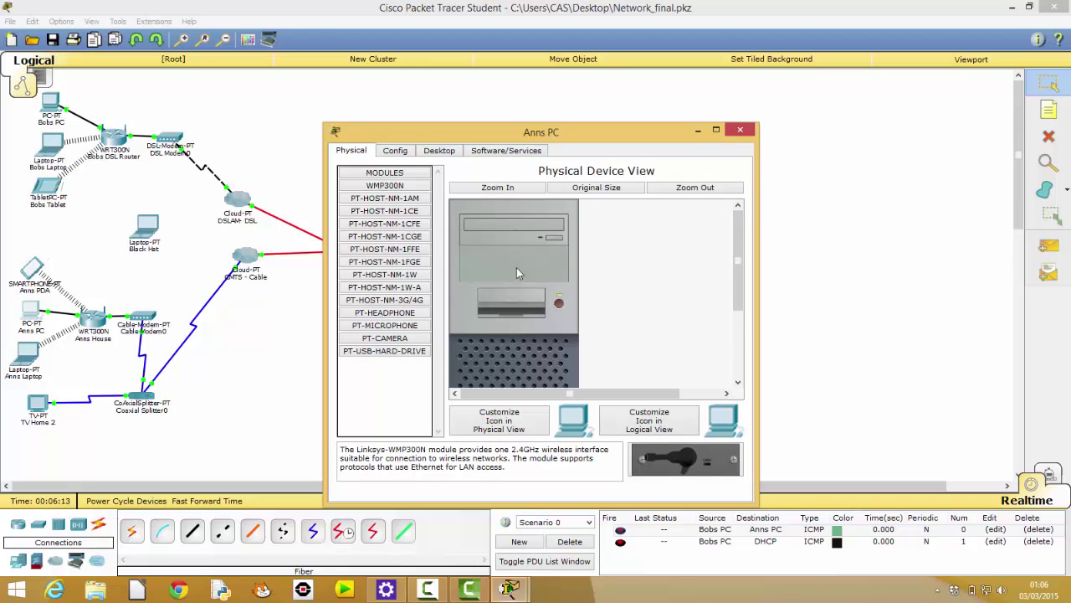
{"action": "left_click", "coordinate": [442, 152]}
{"action": "left_click", "coordinate": [700, 201]}
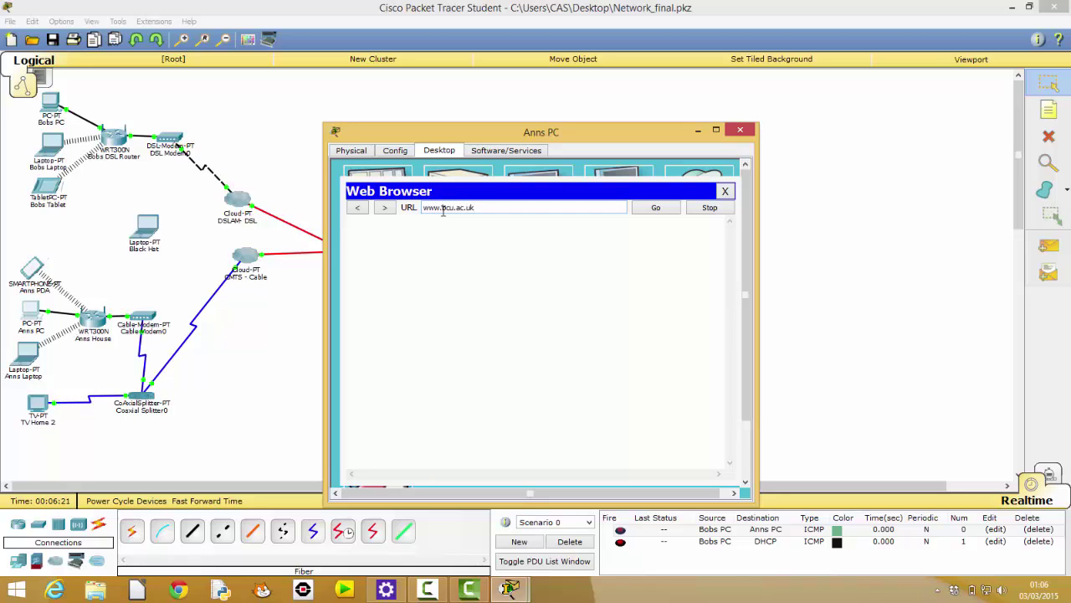
{"action": "key", "text": "Return"}
{"action": "left_click", "coordinate": [657, 207]}
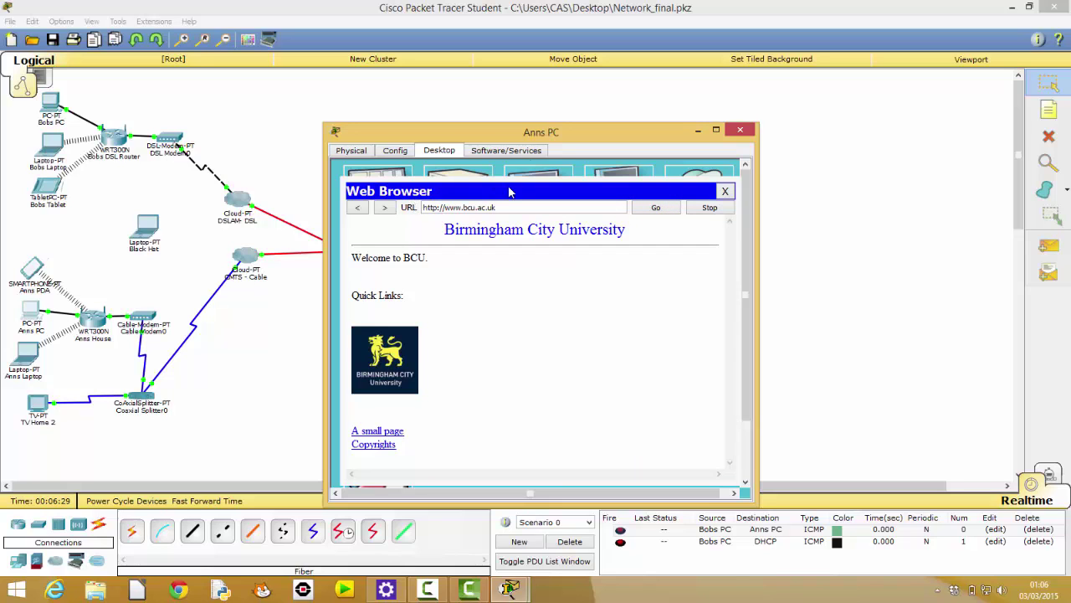
{"action": "left_click_drag", "start_coordinate": [578, 132], "coordinate": [540, 96]}
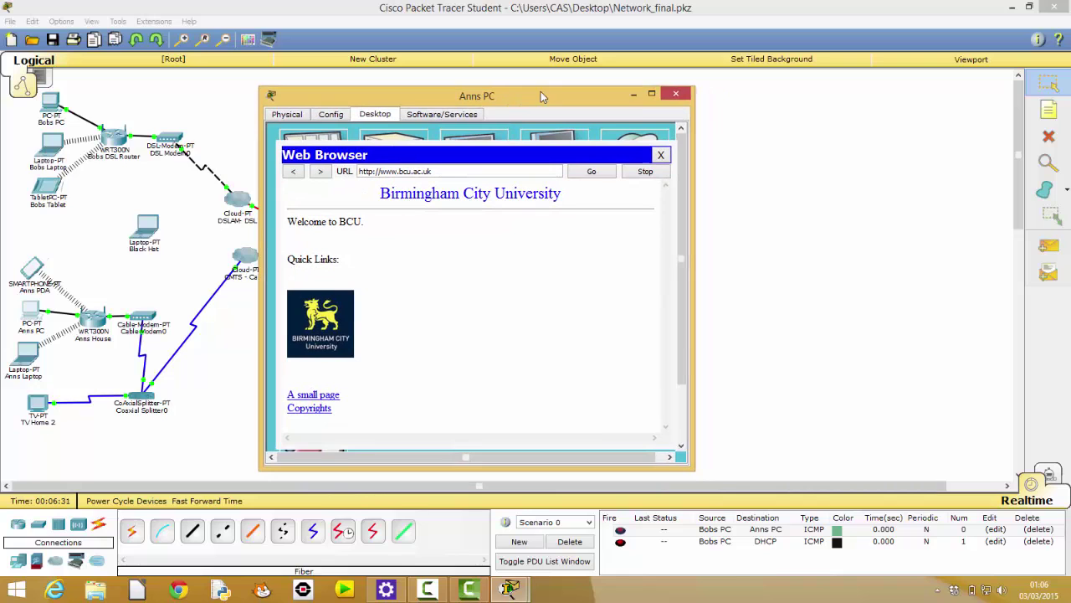
{"action": "left_click", "coordinate": [667, 96]}
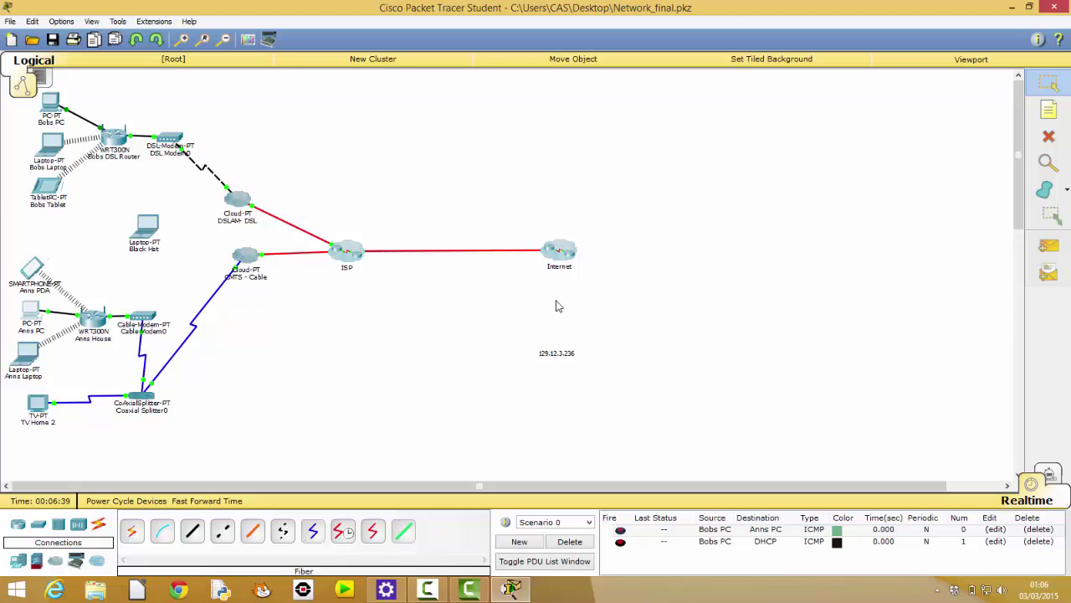
- Examine the web, mail and DNS servers inside the Internet cluster and return to the root topology
{"action": "left_click", "coordinate": [564, 256]}
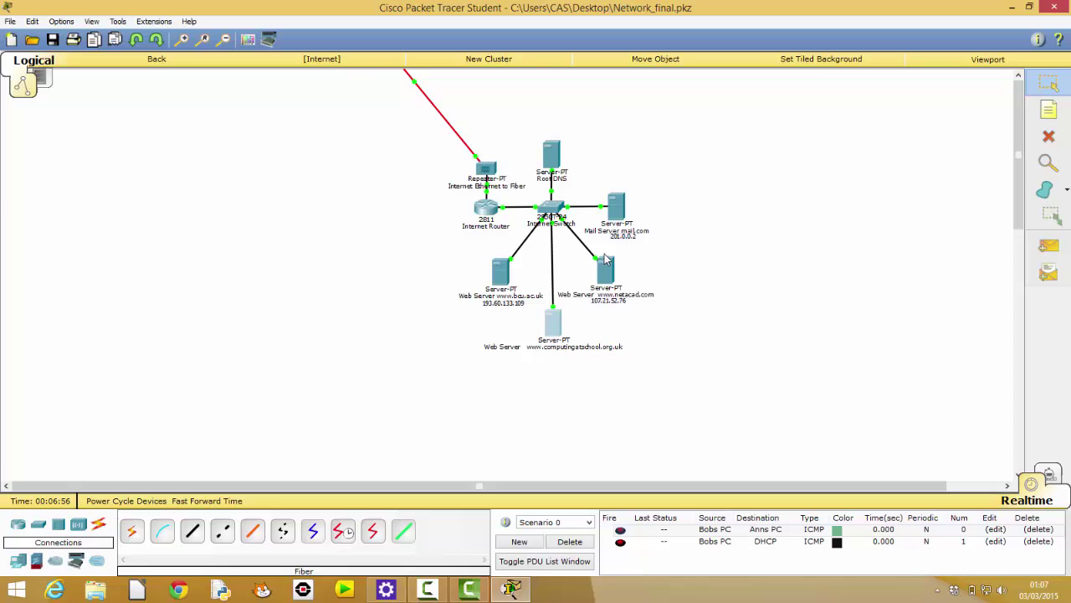
{"action": "left_click", "coordinate": [186, 61]}
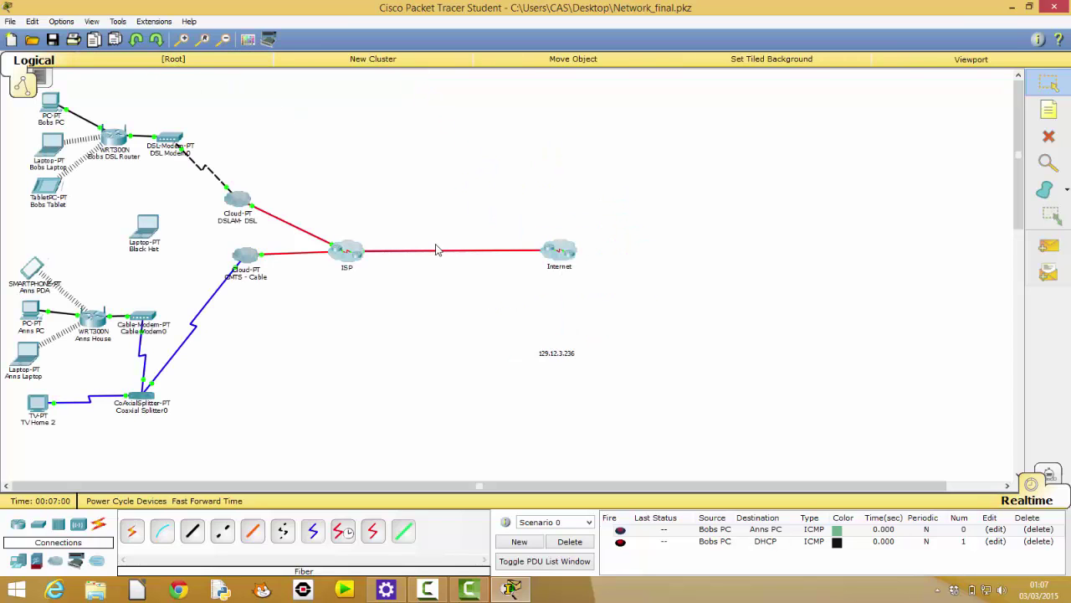
{"action": "double_click", "coordinate": [558, 256]}
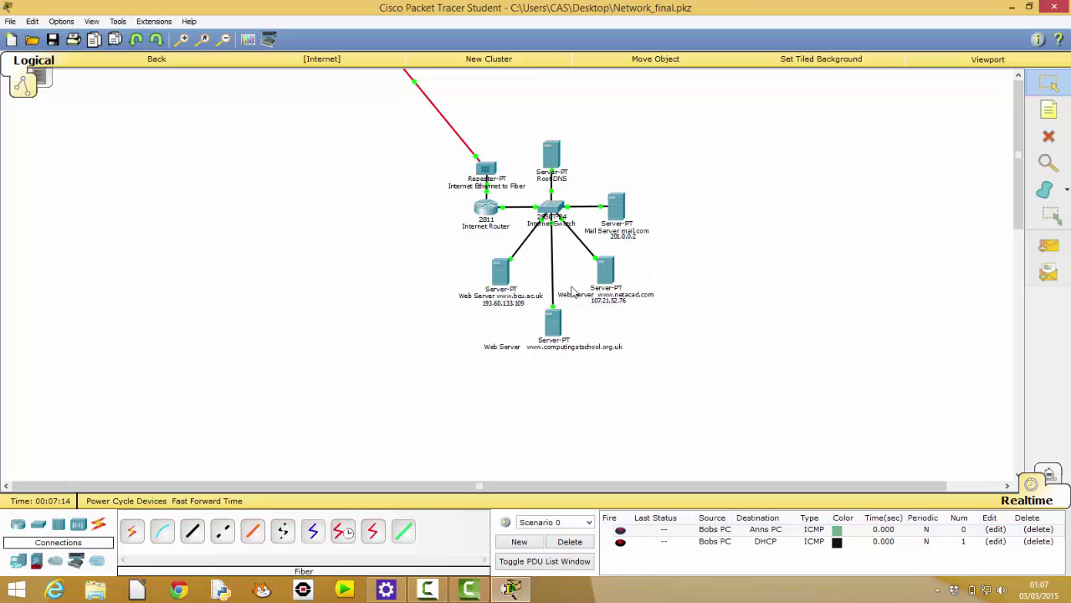
{"action": "left_click", "coordinate": [170, 66]}
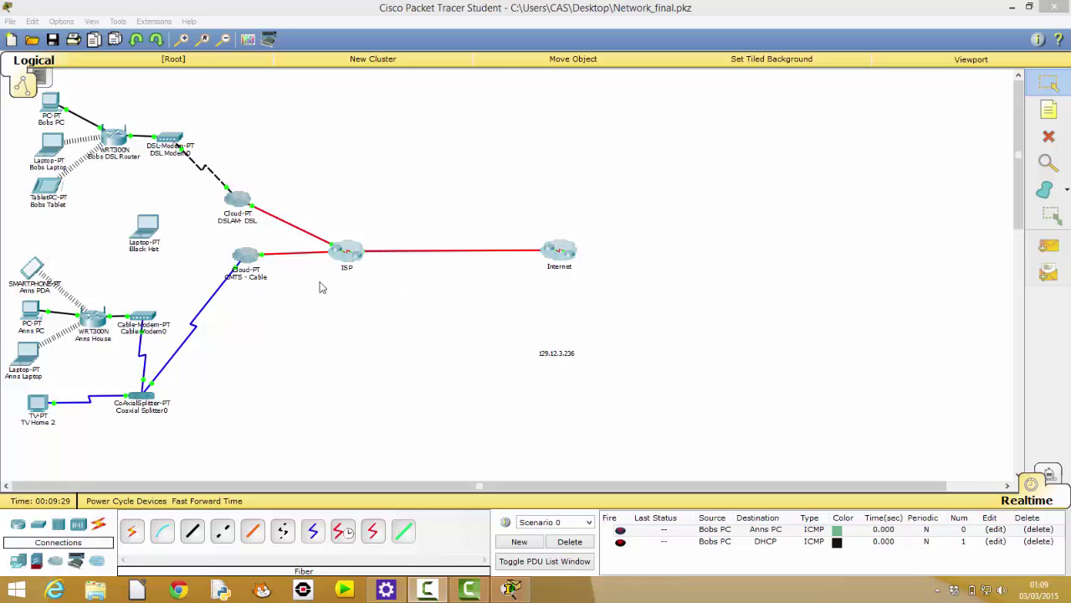
- Inspect the email service and both user accounts on the ISP cluster's Mail Server isp.co.uk, then return to the root topology
{"action": "double_click", "coordinate": [343, 256]}
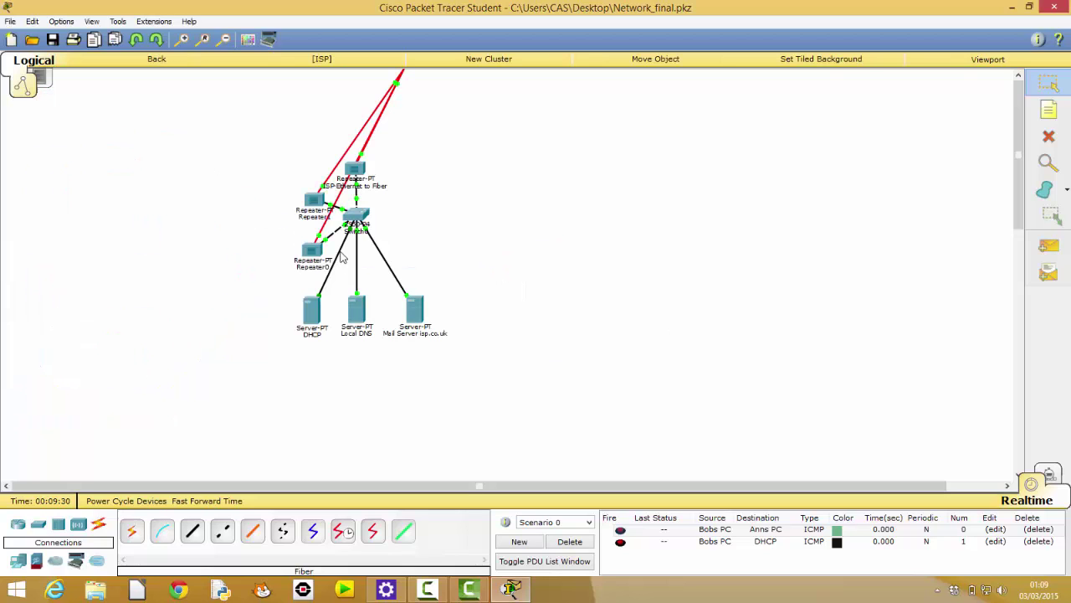
{"action": "left_click", "coordinate": [414, 314]}
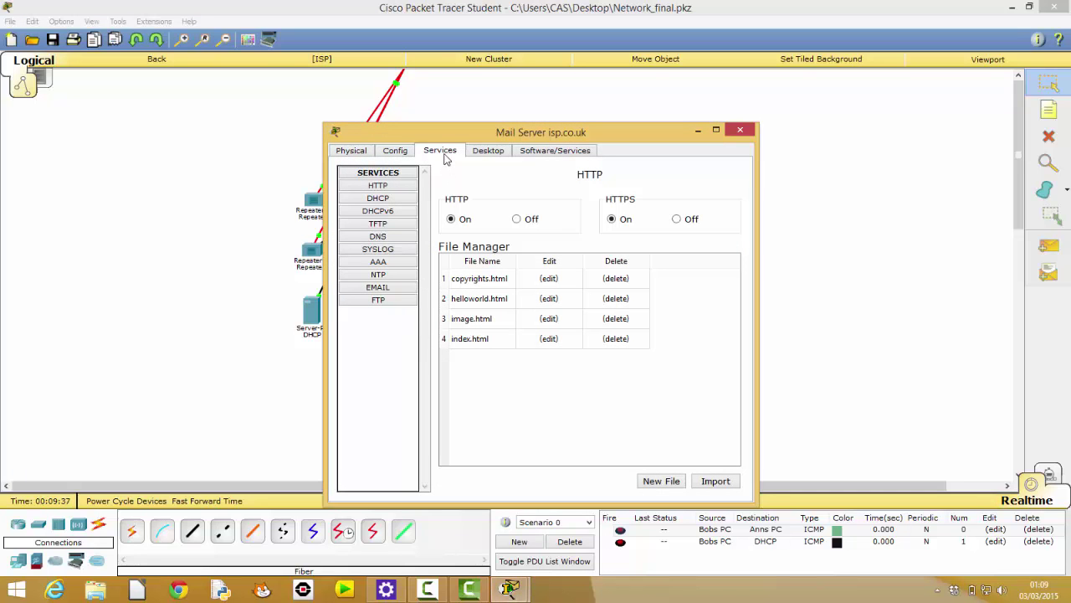
{"action": "left_click", "coordinate": [382, 287]}
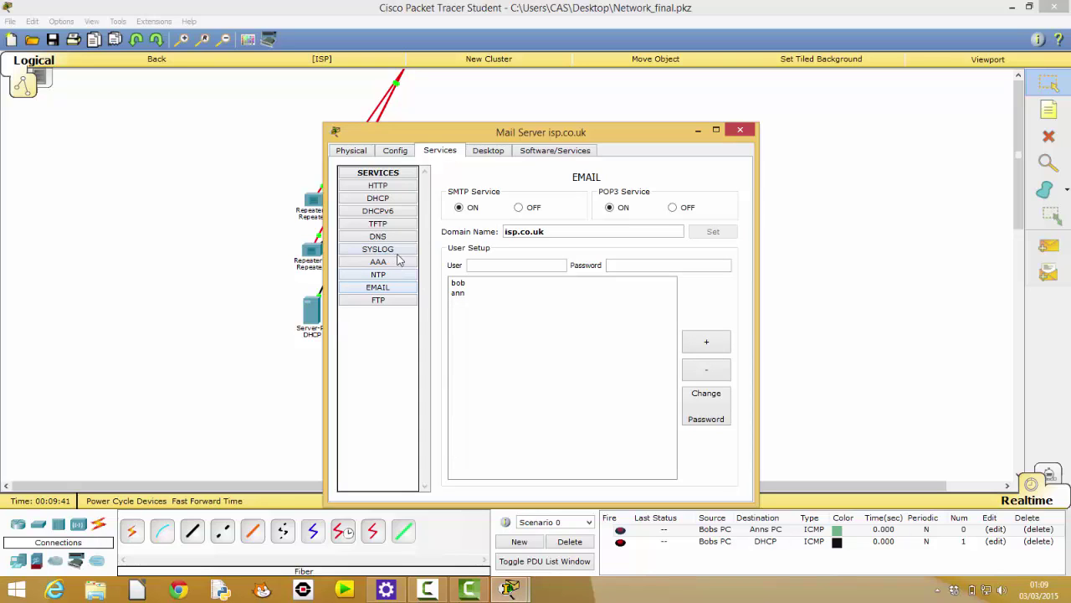
{"action": "left_click", "coordinate": [456, 284]}
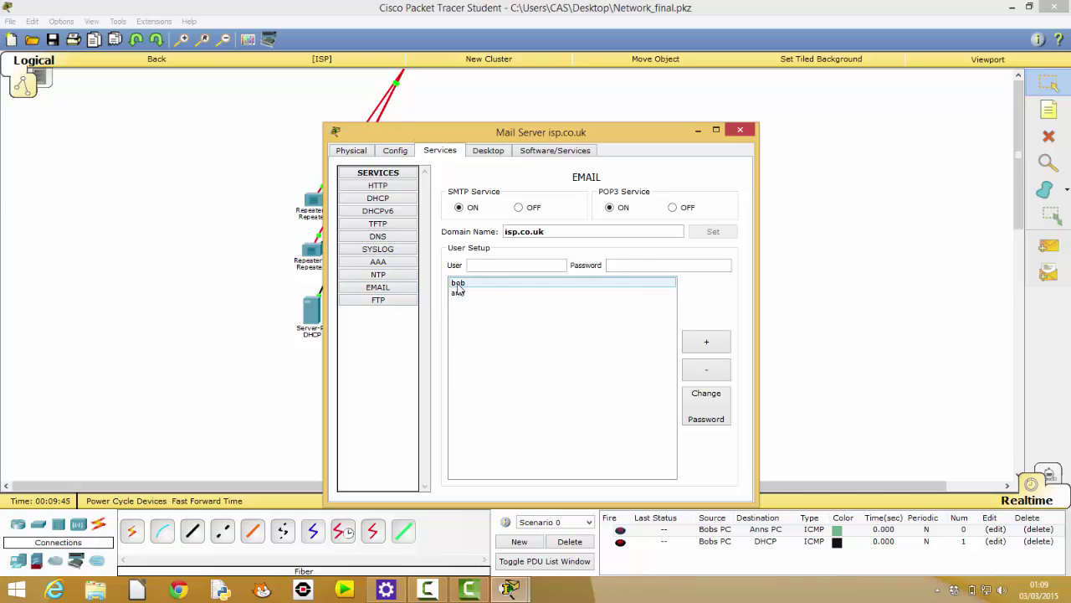
{"action": "left_click", "coordinate": [460, 287]}
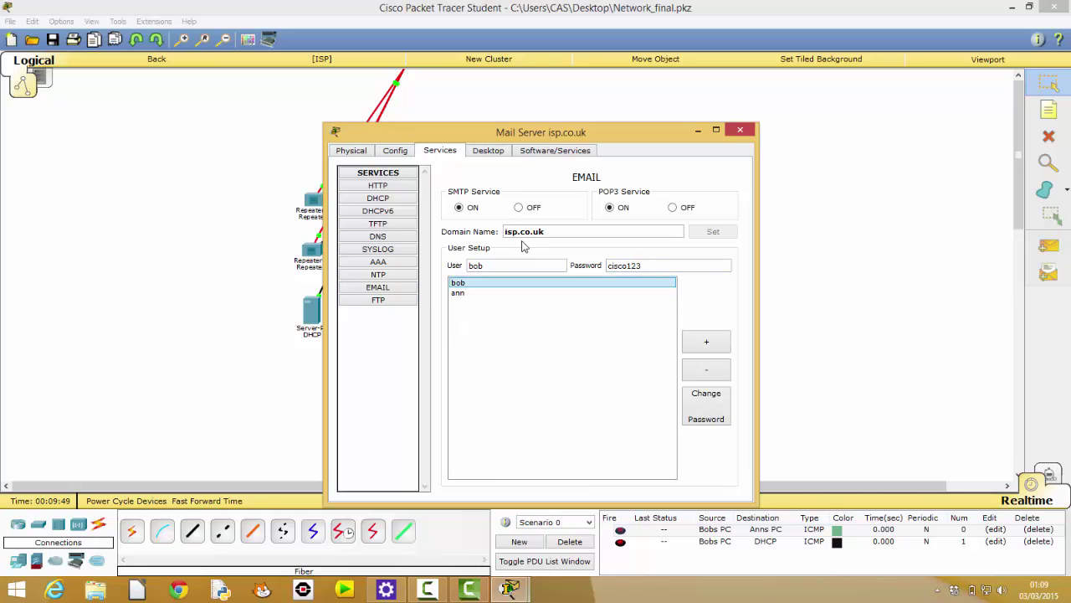
{"action": "left_click", "coordinate": [458, 292]}
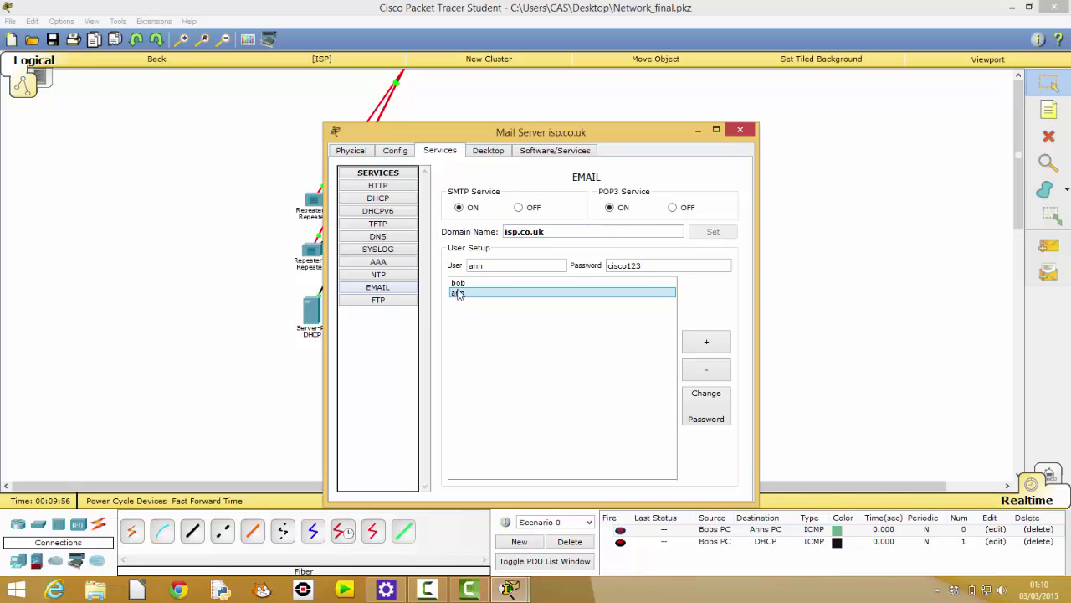
{"action": "left_click", "coordinate": [742, 134]}
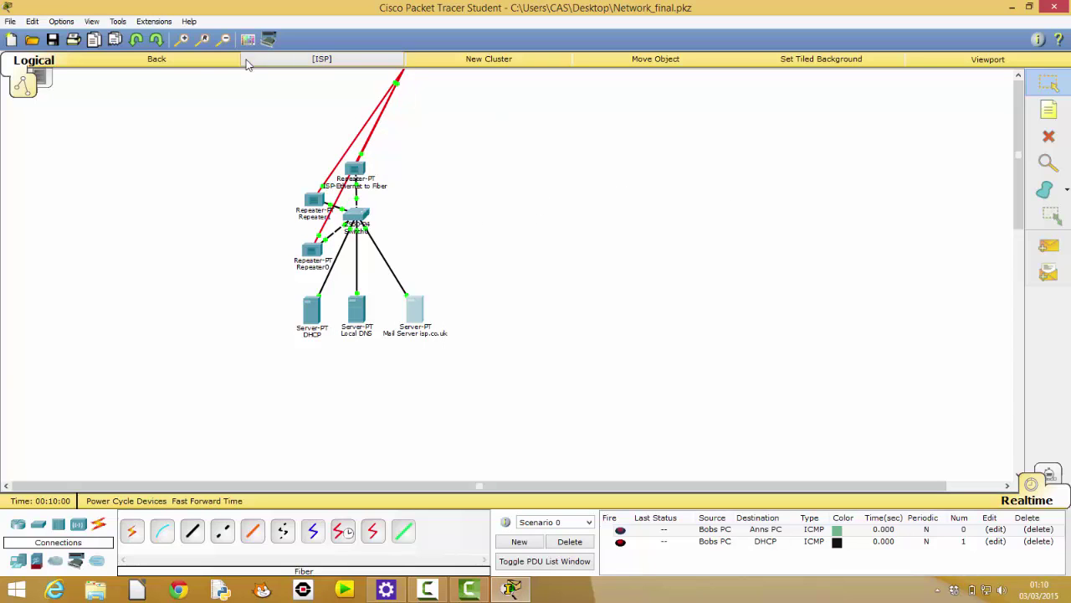
{"action": "left_click", "coordinate": [192, 60]}
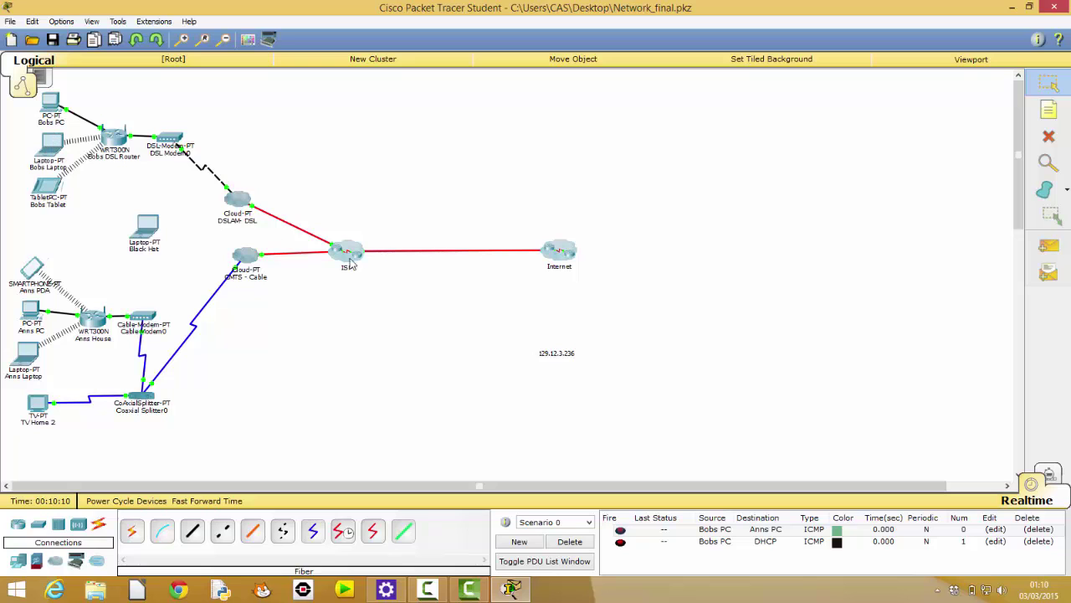
- Review the mail client's user, incoming/outgoing server and logon settings on Bobs PC, save them, and return to the mail browser
{"action": "left_click", "coordinate": [51, 102]}
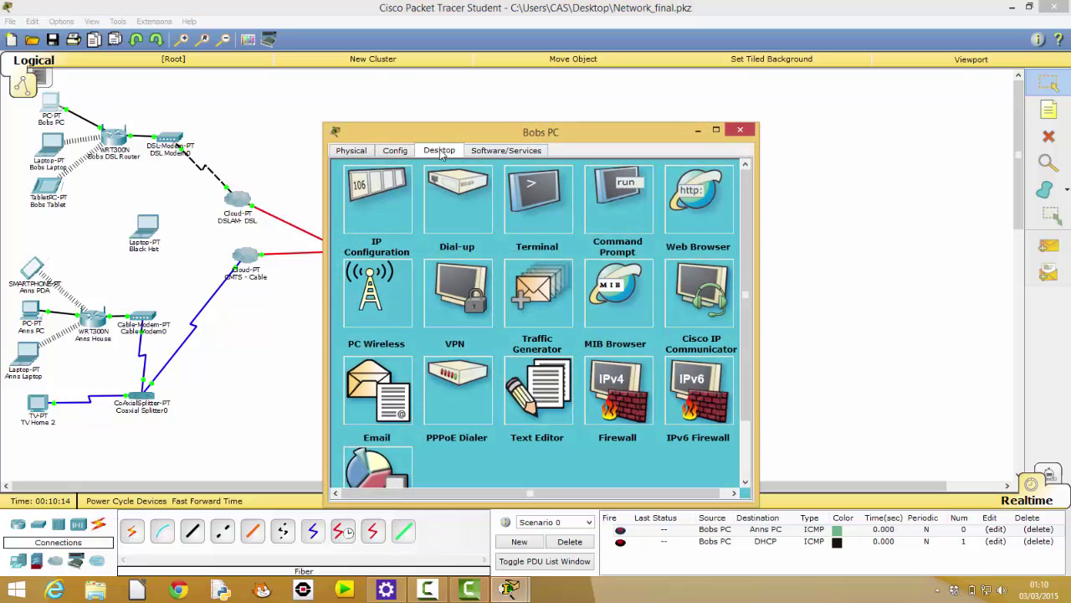
{"action": "left_click", "coordinate": [383, 400]}
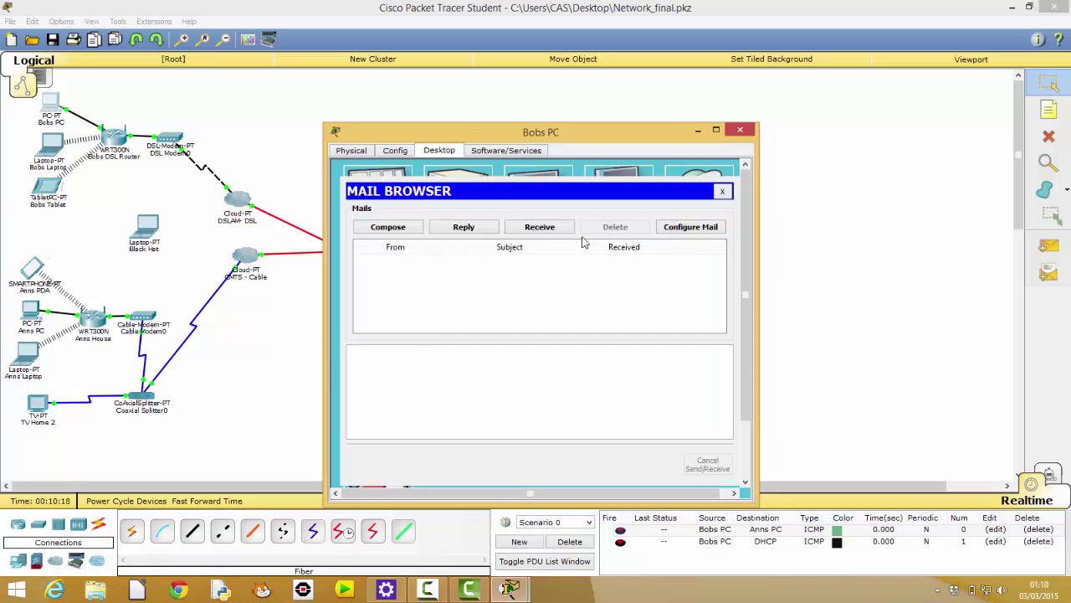
{"action": "left_click", "coordinate": [687, 231]}
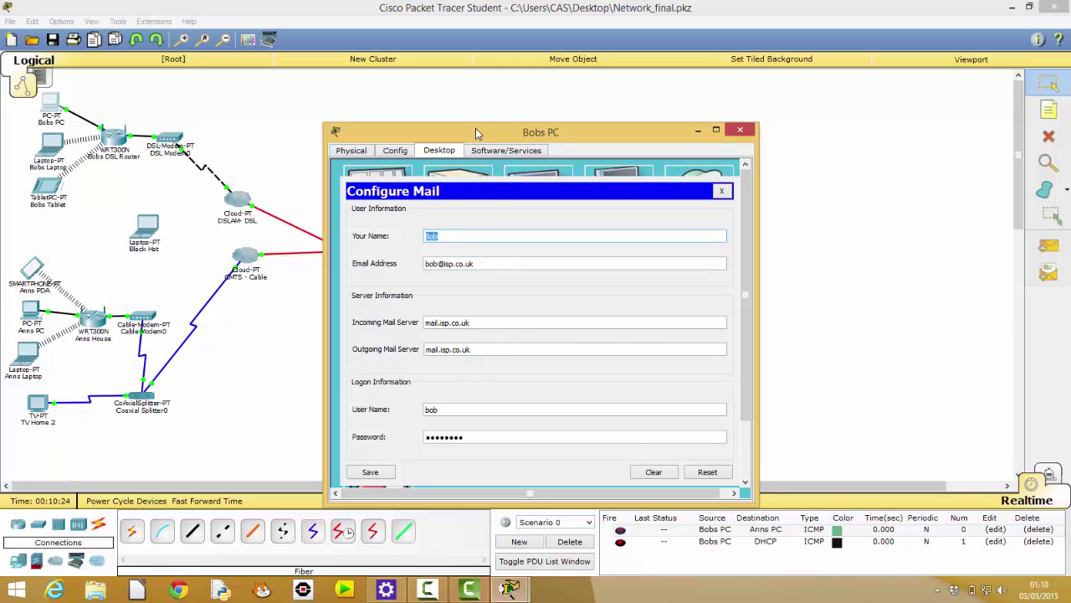
{"action": "left_click_drag", "start_coordinate": [475, 131], "coordinate": [462, 96]}
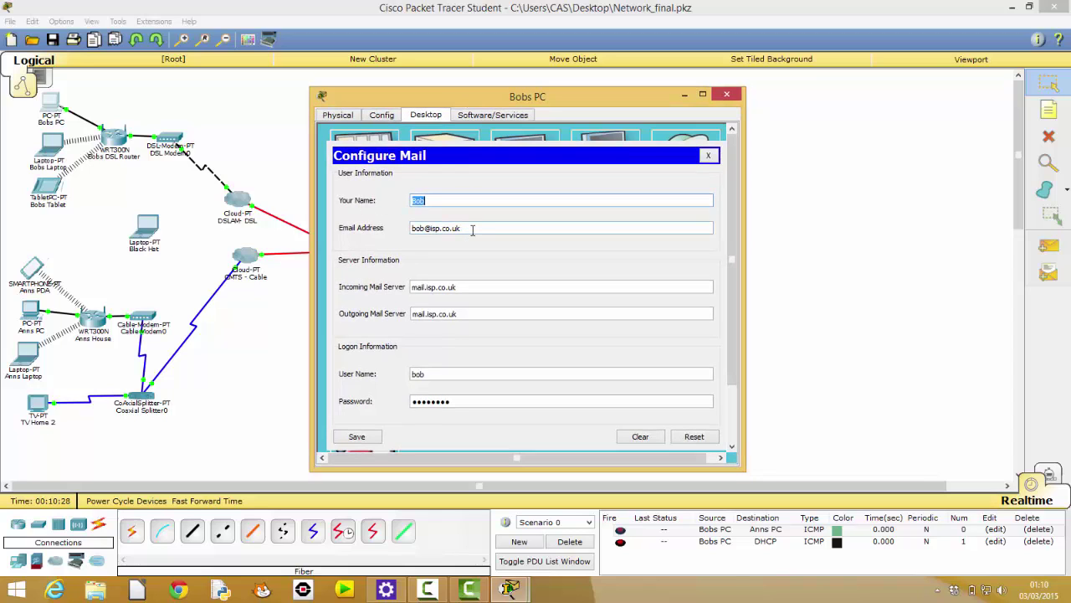
{"action": "left_click_drag", "start_coordinate": [473, 230], "coordinate": [412, 231]}
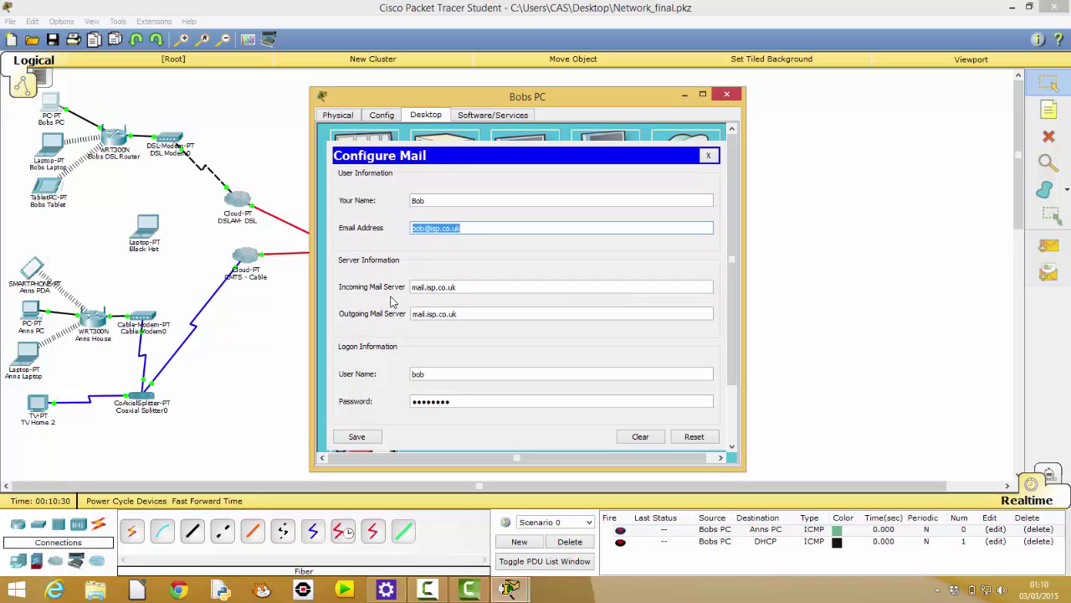
{"action": "left_click_drag", "start_coordinate": [480, 290], "coordinate": [409, 290]}
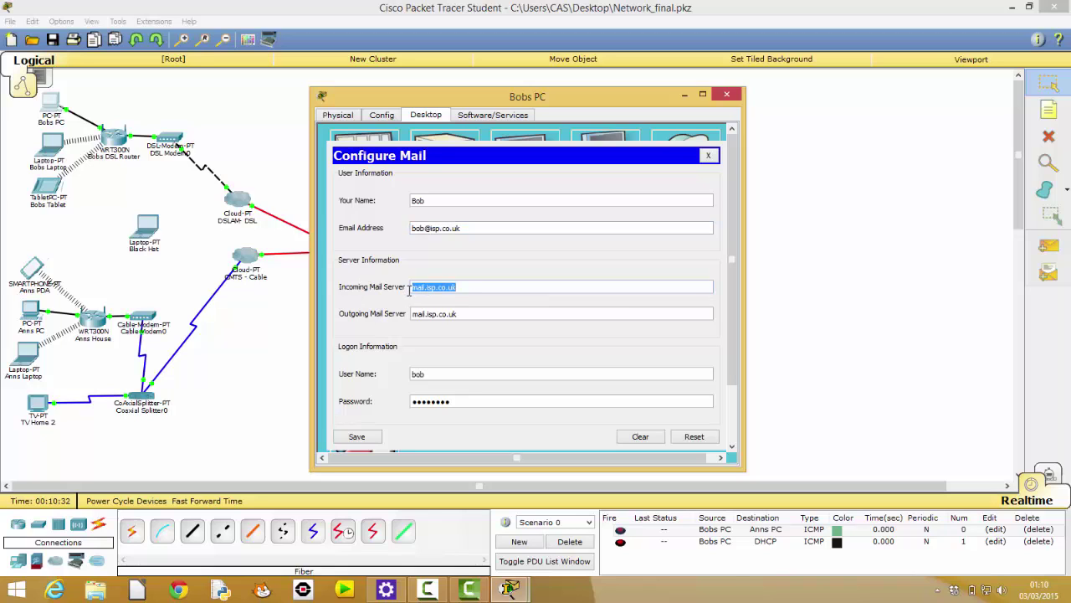
{"action": "left_click_drag", "start_coordinate": [461, 314], "coordinate": [410, 314]}
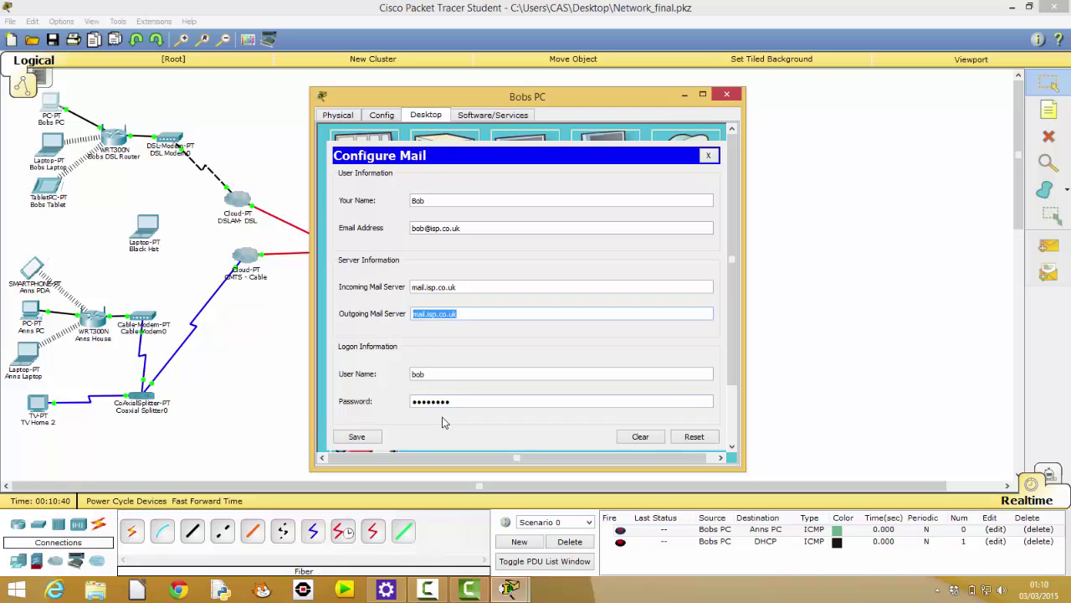
{"action": "left_click", "coordinate": [374, 440]}
{"action": "left_click", "coordinate": [708, 156]}
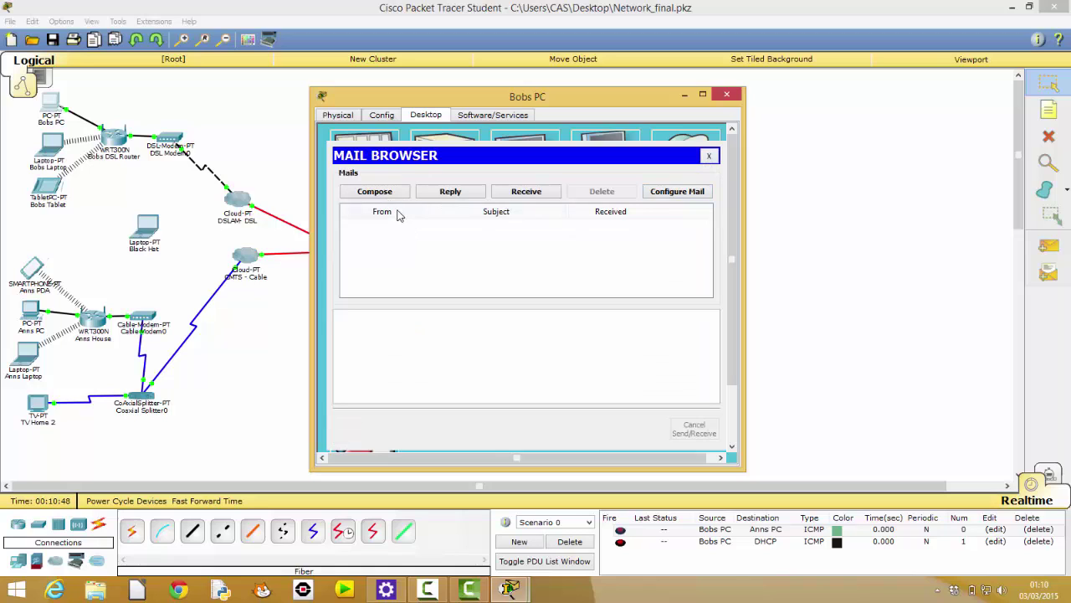
- Email the Anns PC user with subject "Great day out" and a signed message: "I had a great day out at a CAS hub meeting last week."
{"action": "left_click", "coordinate": [377, 193]}
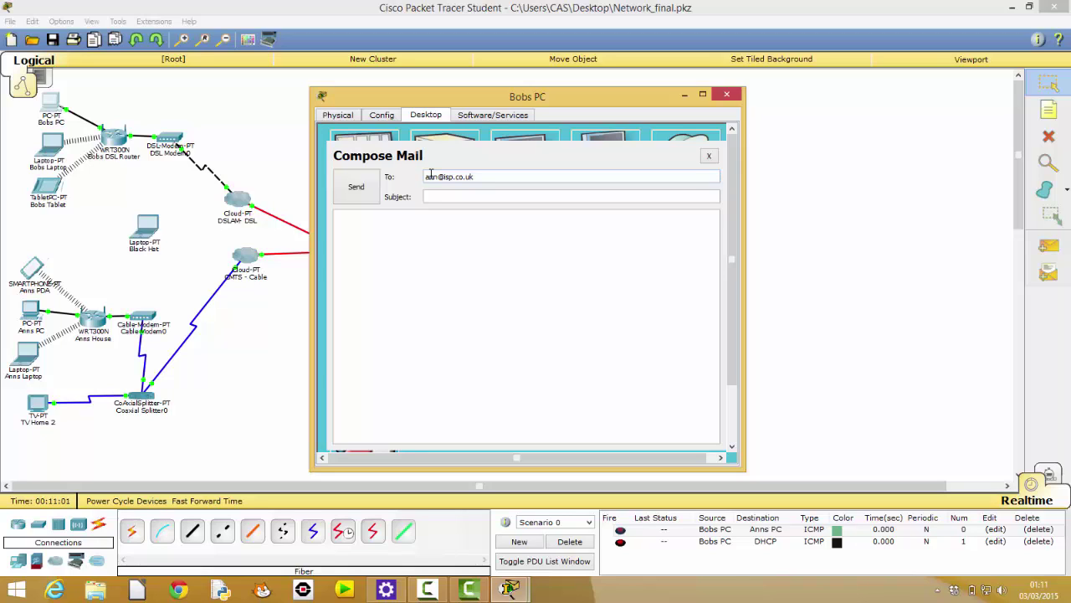
{"action": "left_click", "coordinate": [451, 197]}
{"action": "type", "text": "Great day out"}
{"action": "left_click", "coordinate": [456, 220]}
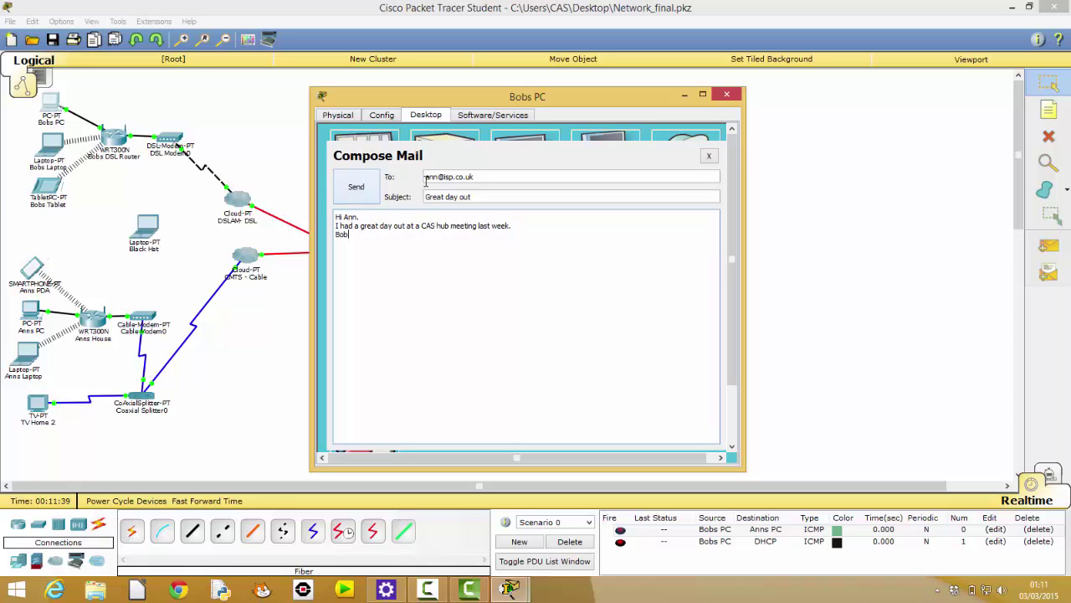
{"action": "left_click", "coordinate": [370, 195]}
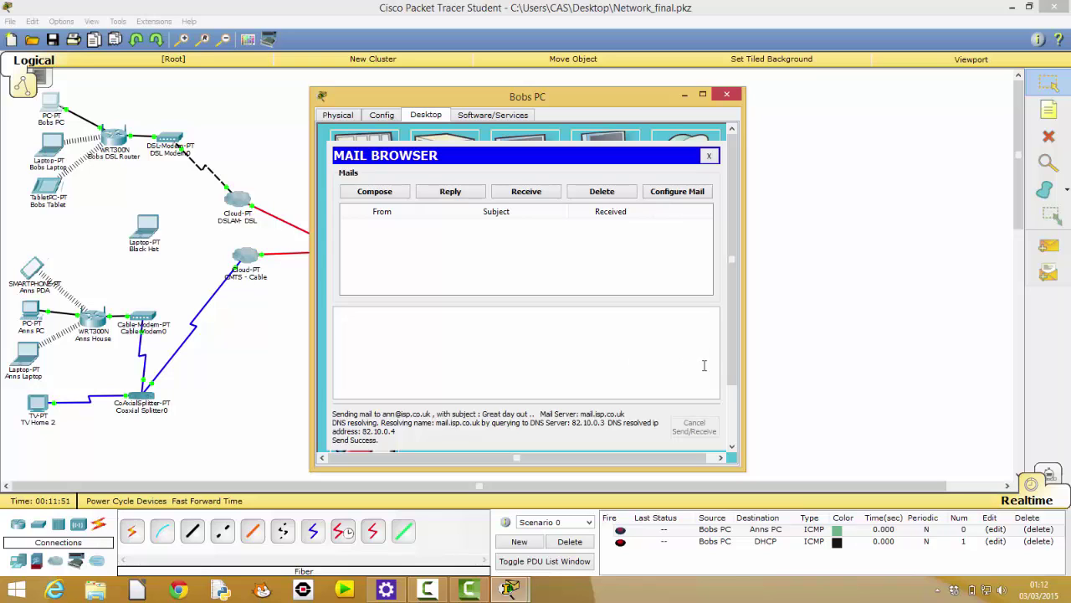
{"action": "left_click_drag", "start_coordinate": [730, 358], "coordinate": [733, 383]}
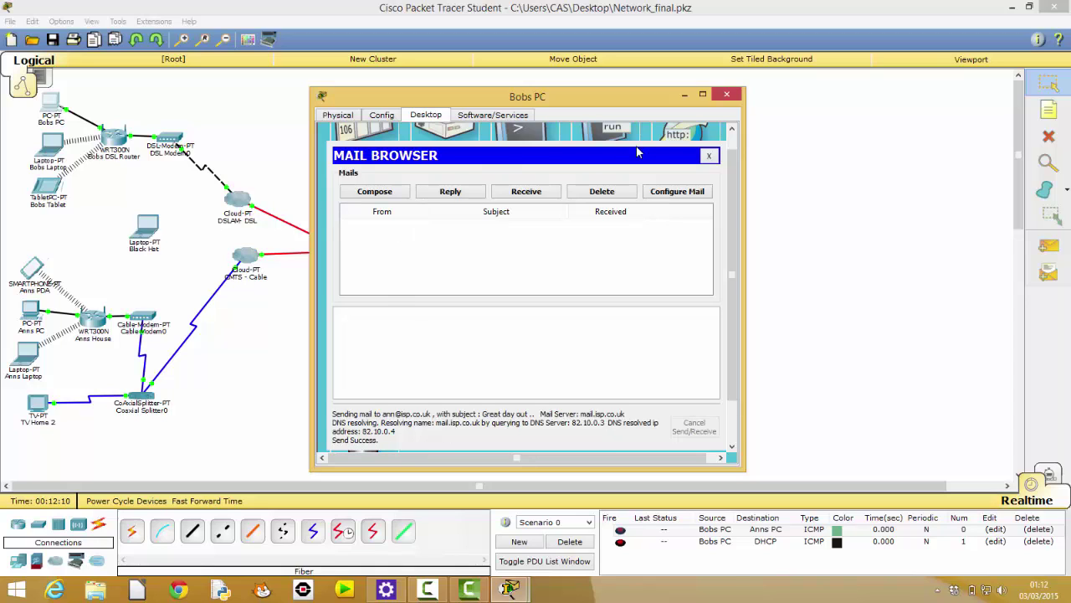
{"action": "left_click", "coordinate": [726, 96]}
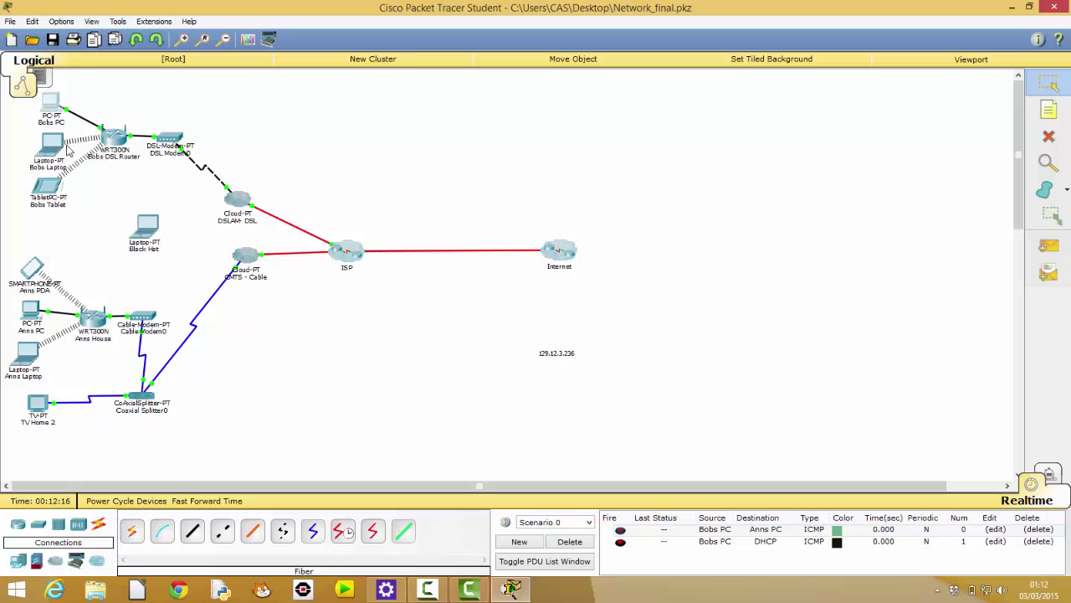
- Check the recipient's account in the email service of the ISP cluster's Mail Server isp.co.uk, and return to the root topology
{"action": "left_click", "coordinate": [345, 249]}
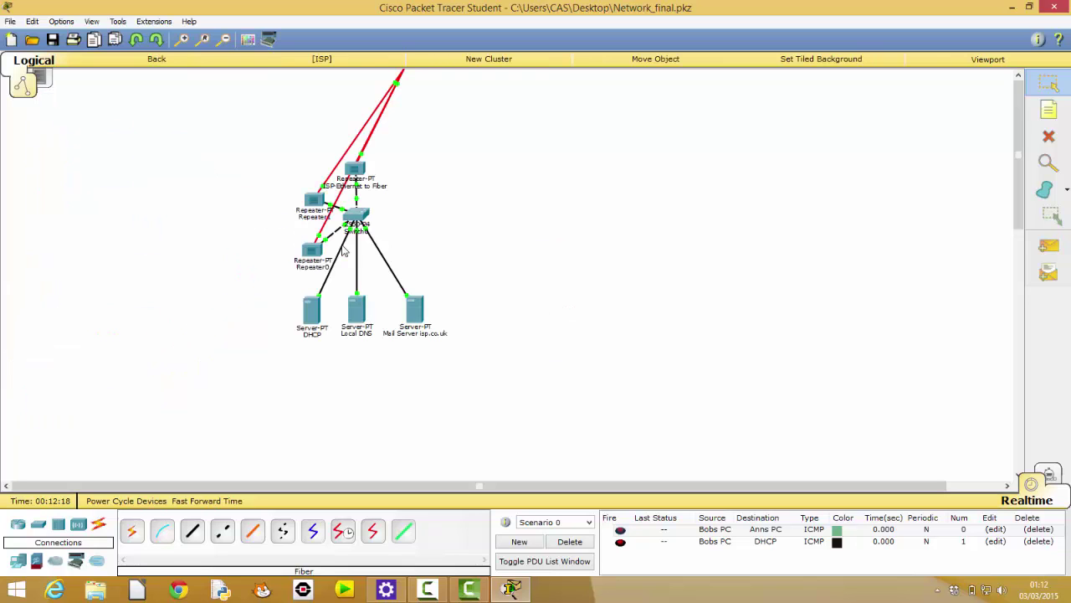
{"action": "left_click", "coordinate": [417, 314]}
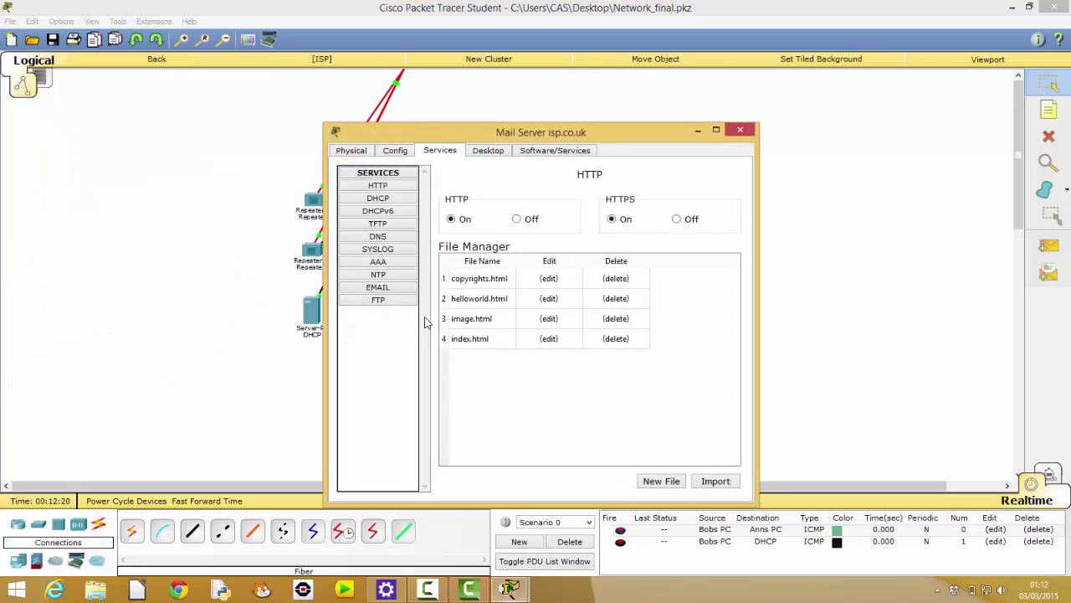
{"action": "left_click", "coordinate": [390, 289]}
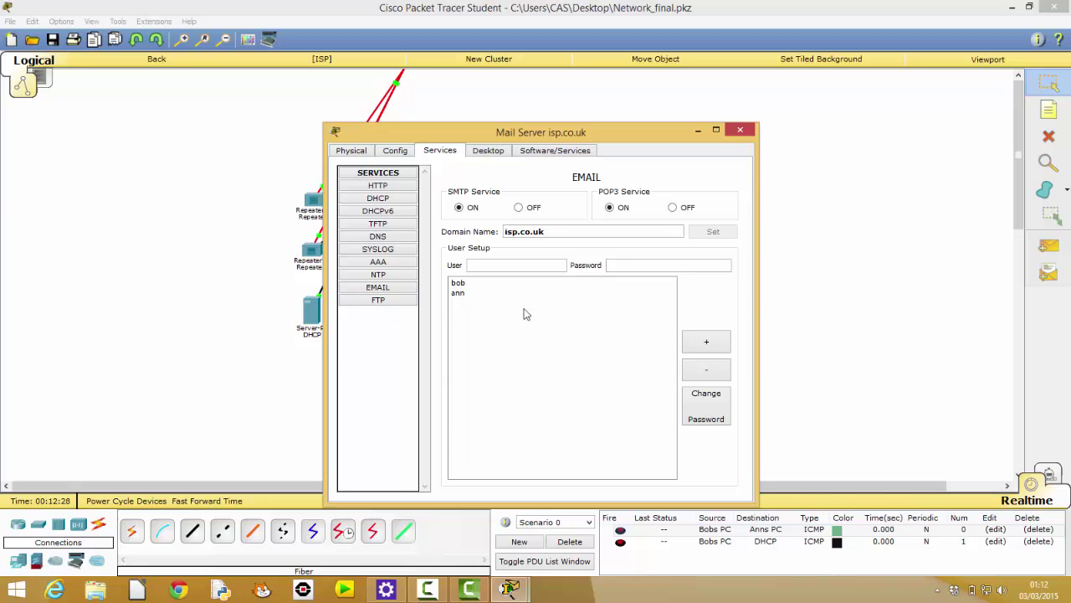
{"action": "left_click", "coordinate": [457, 294]}
{"action": "left_click", "coordinate": [747, 133]}
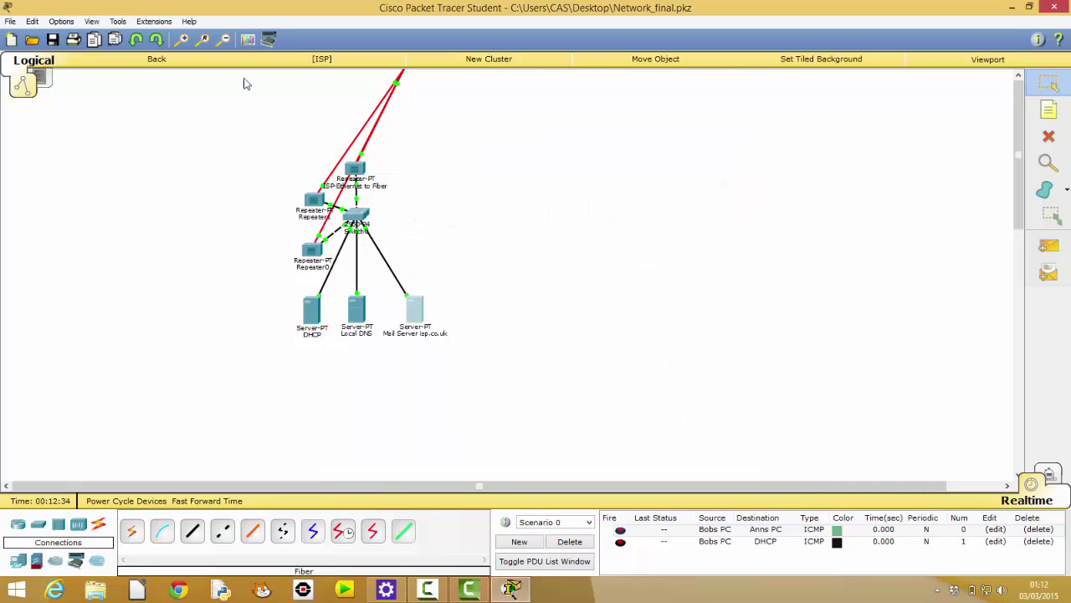
{"action": "left_click", "coordinate": [174, 66]}
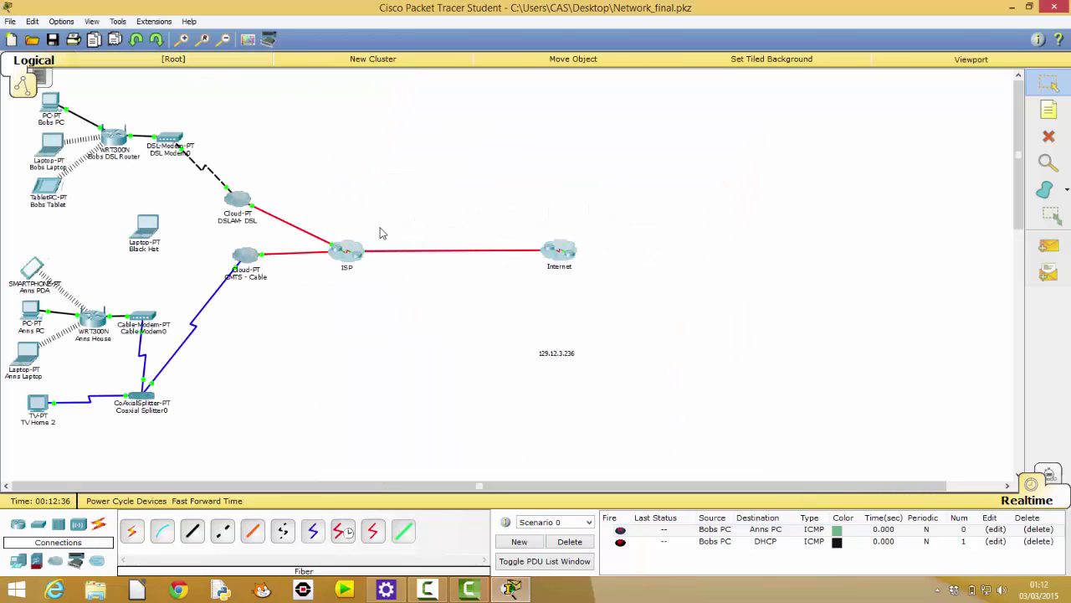
- Review the mail client configuration on Anns PC and return to its mail browser without changing the settings
{"action": "left_click", "coordinate": [30, 312]}
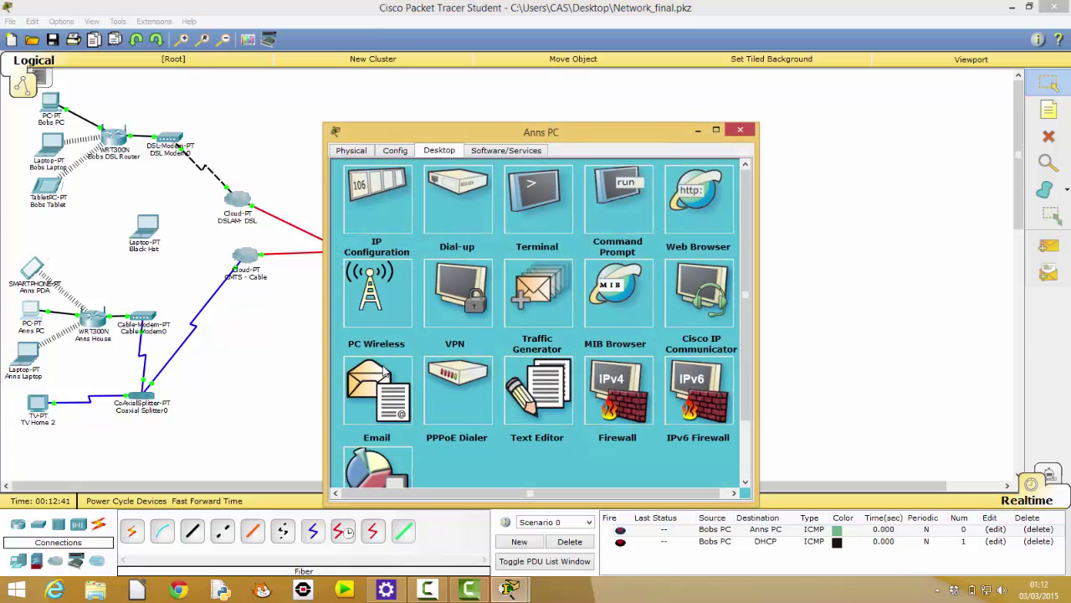
{"action": "left_click", "coordinate": [374, 370]}
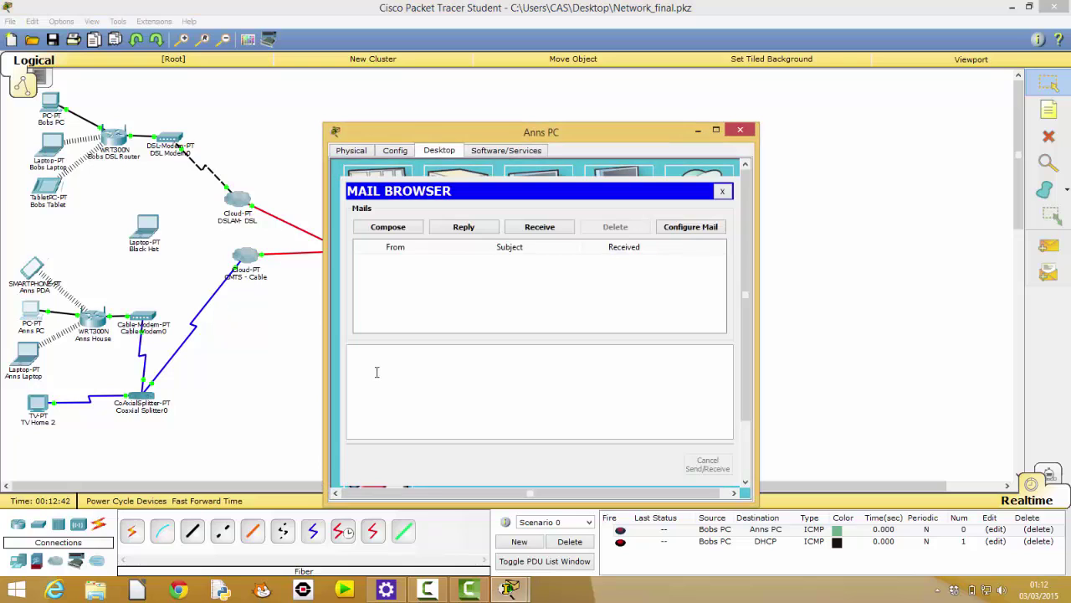
{"action": "left_click", "coordinate": [690, 226]}
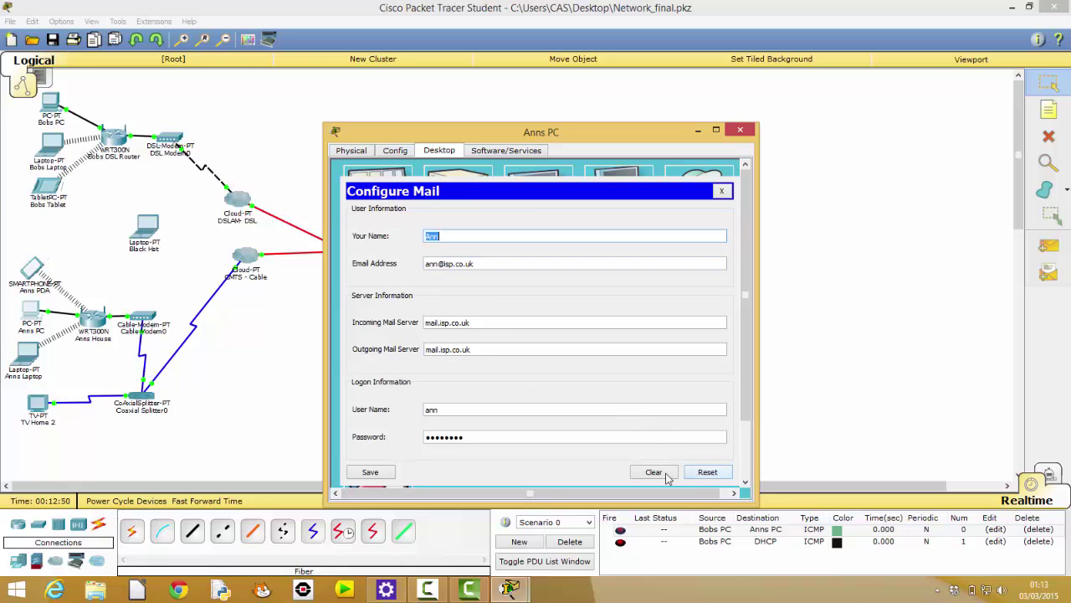
{"action": "left_click", "coordinate": [722, 191]}
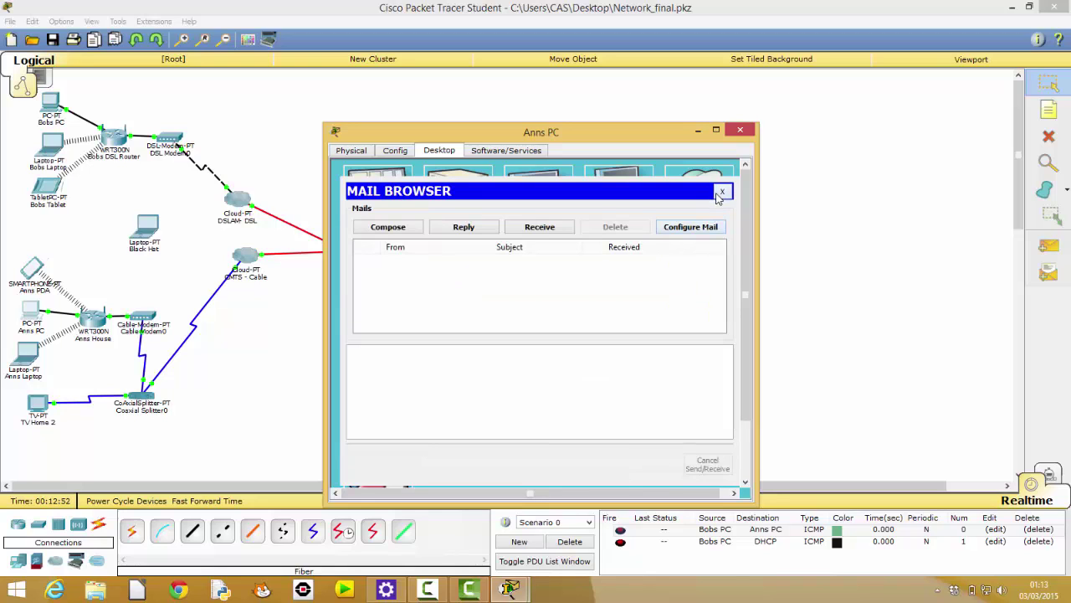
- Receive mail on Anns PC, read the "Great day out" message, and close the device window
{"action": "left_click", "coordinate": [547, 226]}
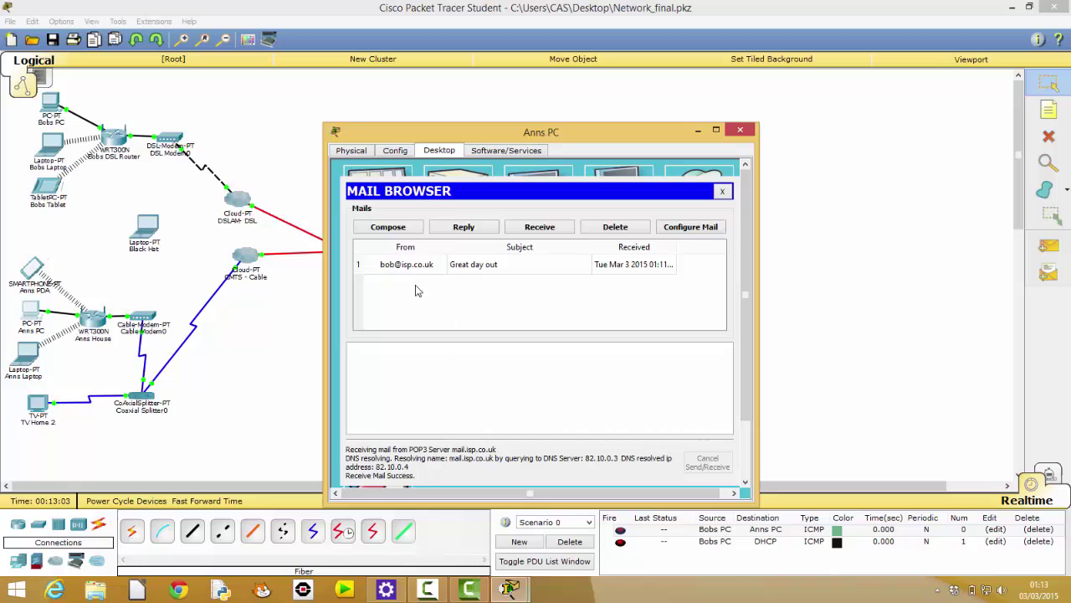
{"action": "left_click", "coordinate": [477, 266]}
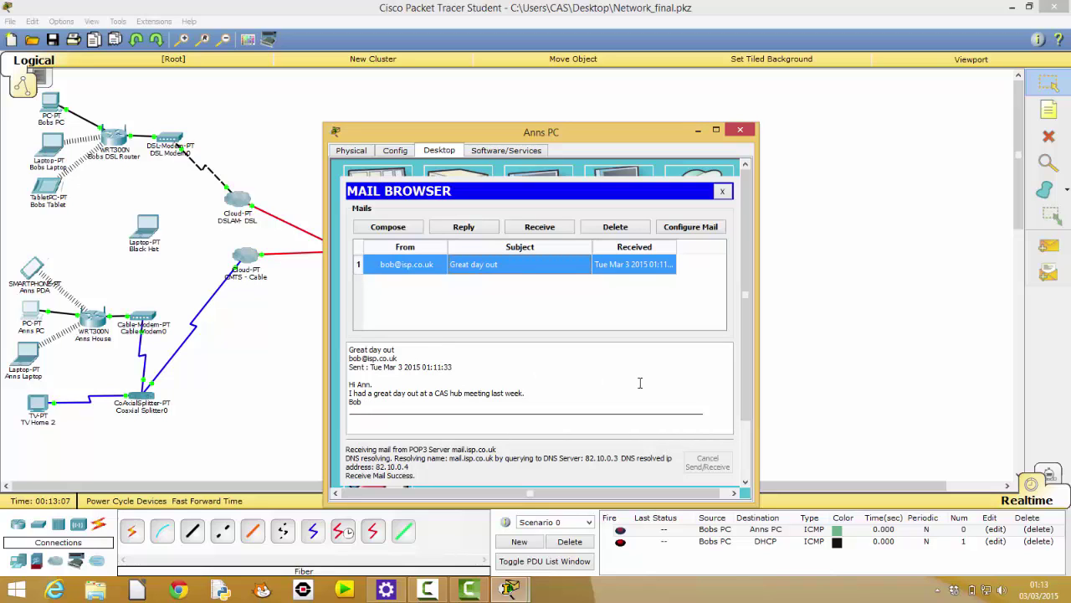
{"action": "left_click_drag", "start_coordinate": [740, 335], "coordinate": [742, 361]}
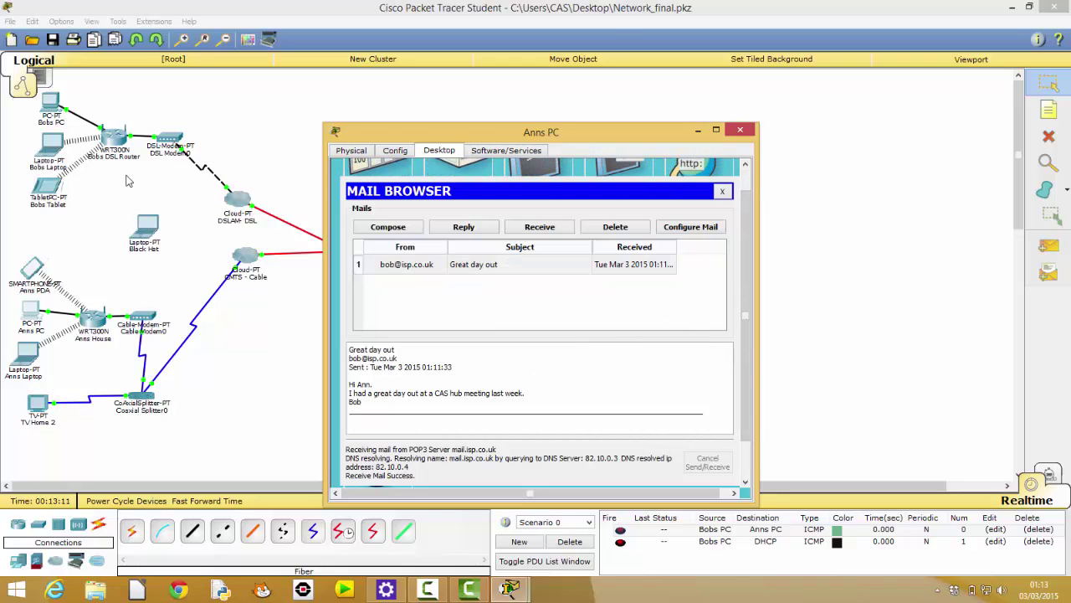
{"action": "left_click", "coordinate": [739, 131]}
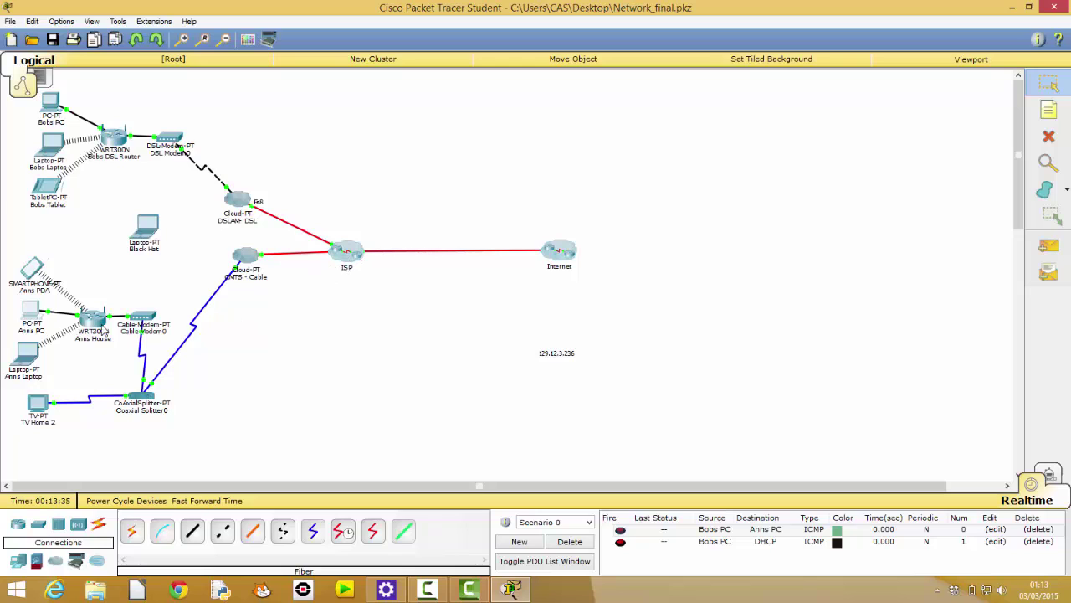
{"action": "mouse_move", "coordinate": [36, 318]}
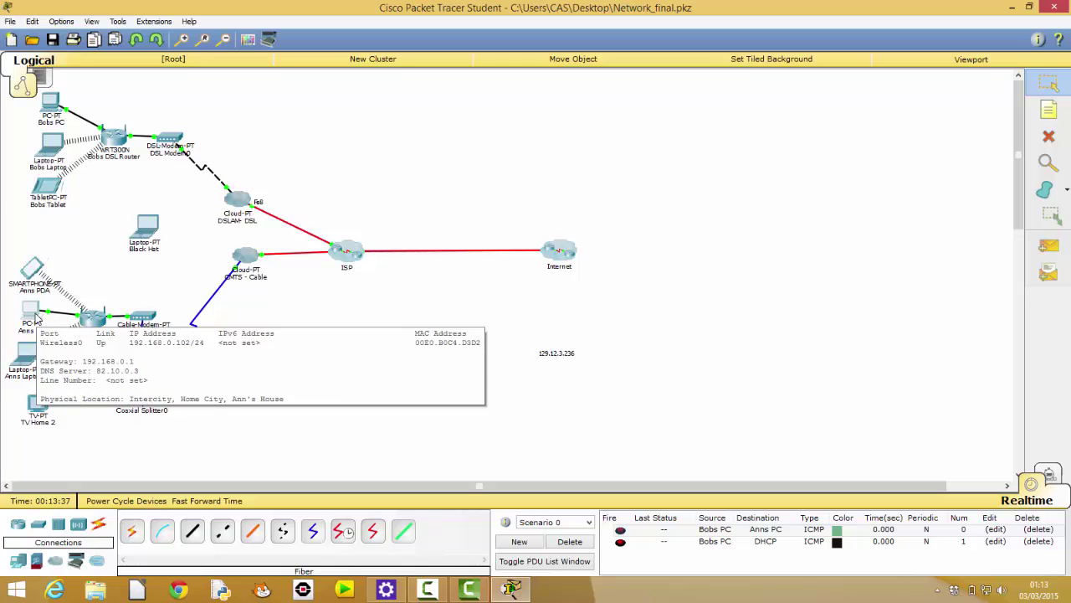
{"action": "mouse_move", "coordinate": [300, 299]}
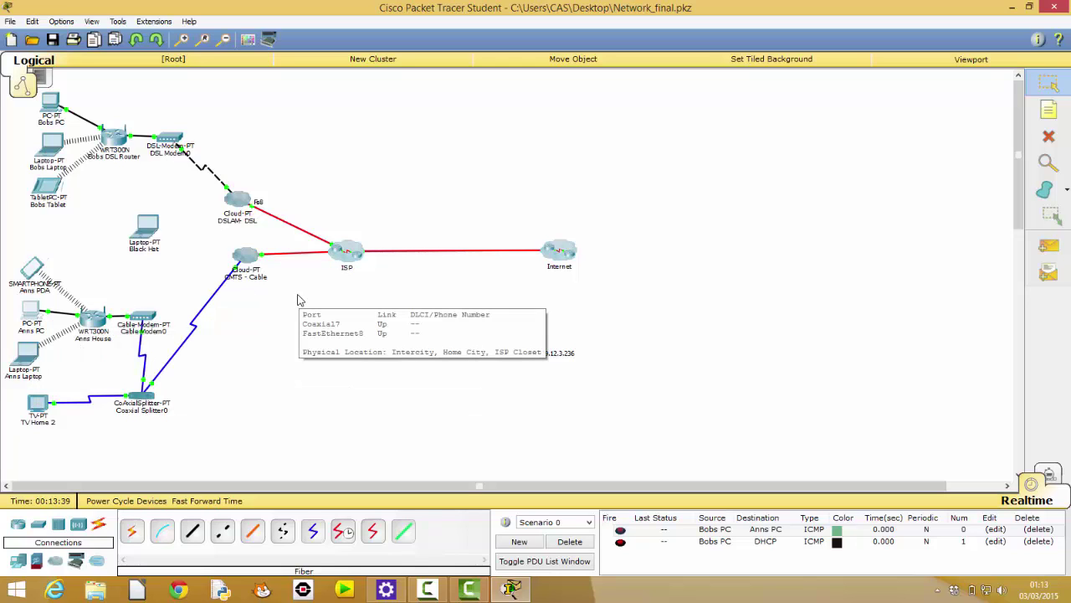